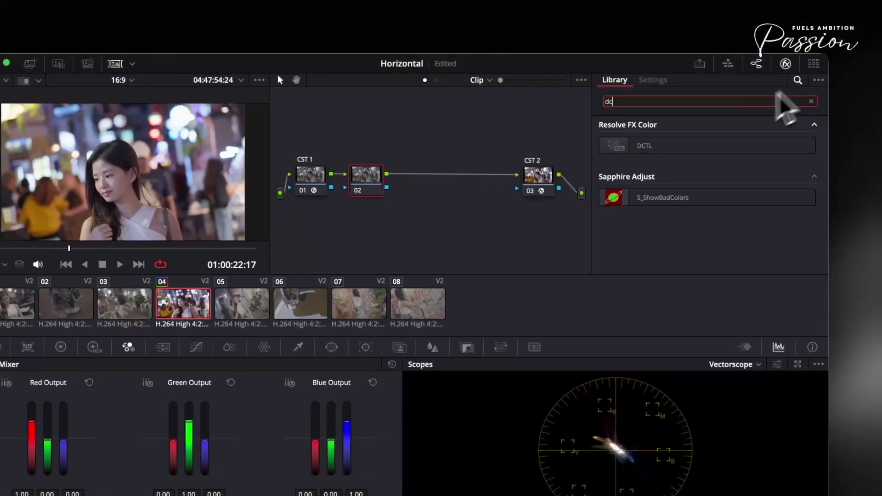
Step: Apply the DCTL effect to node 02 and set it to the PFA-Color Slider script
{"action": "left_click_drag", "start_coordinate": [655, 147], "coordinate": [376, 177]}
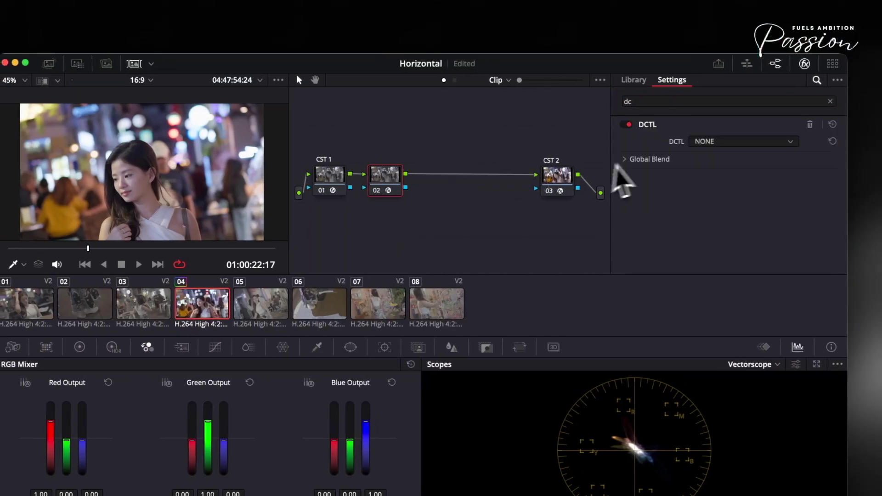
{"action": "left_click", "coordinate": [724, 142]}
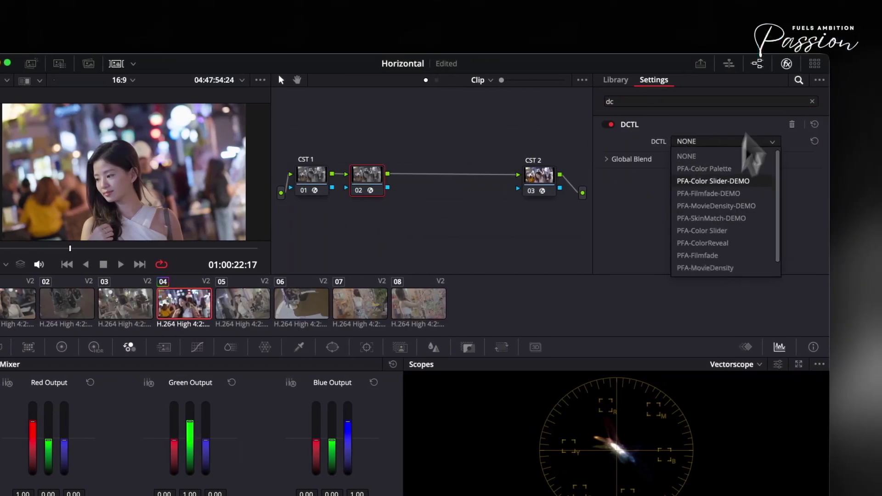
{"action": "left_click", "coordinate": [717, 231]}
{"action": "scroll", "coordinate": [664, 202], "scroll_direction": "down", "scroll_amount": 5}
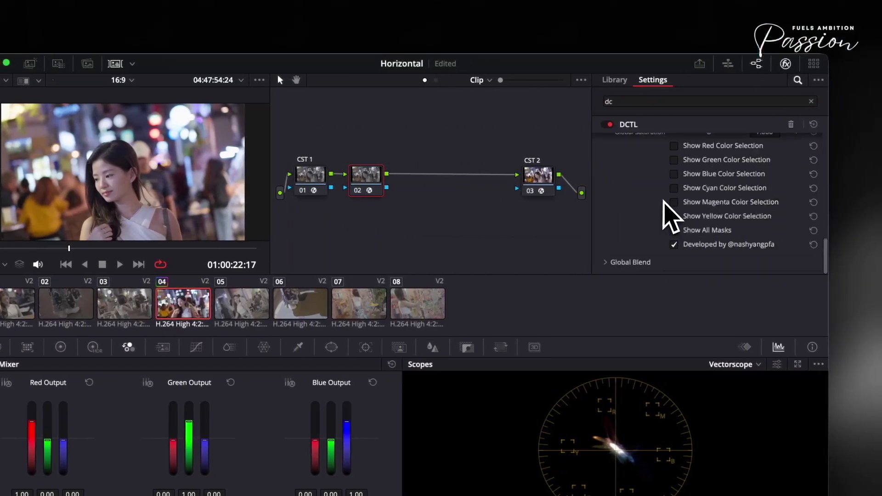
Step: Preview the combined, yellow and magenta colour-selection masks, turning each off again
{"action": "left_click", "coordinate": [674, 230]}
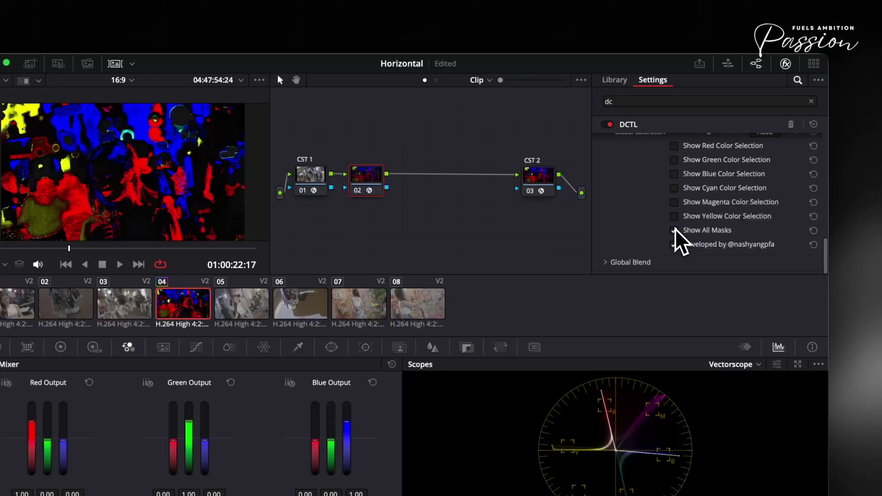
{"action": "left_click", "coordinate": [675, 230]}
{"action": "left_click", "coordinate": [674, 216]}
{"action": "left_click", "coordinate": [674, 216]}
{"action": "left_click", "coordinate": [675, 202]}
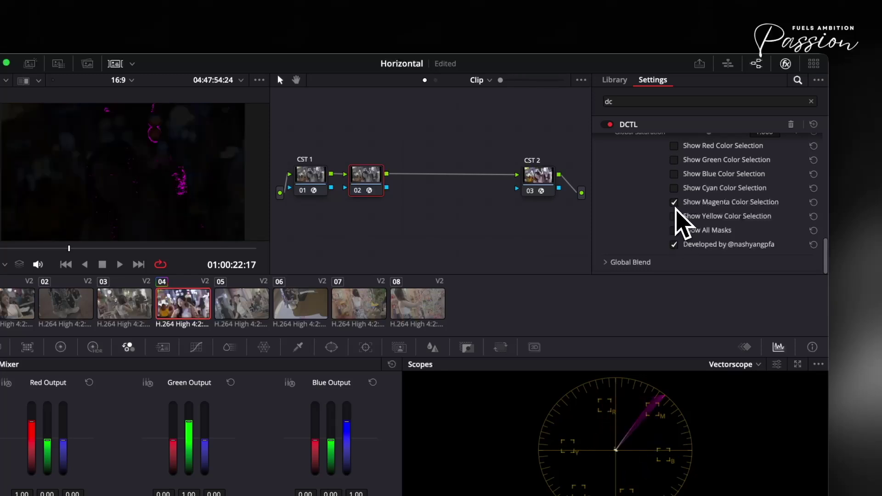
{"action": "left_click", "coordinate": [675, 204]}
{"action": "scroll", "coordinate": [676, 209], "scroll_direction": "up", "scroll_amount": 1}
{"action": "left_click", "coordinate": [674, 221]}
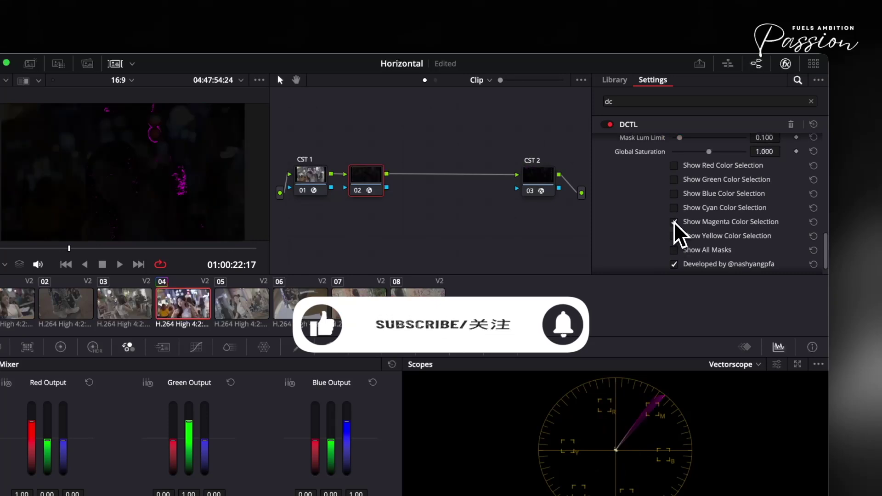
{"action": "left_click", "coordinate": [674, 221]}
Step: Check the cyan, blue and red selection masks, then leave Show All Masks enabled
{"action": "left_click", "coordinate": [675, 209]}
{"action": "left_click", "coordinate": [674, 207]}
{"action": "left_click", "coordinate": [675, 193]}
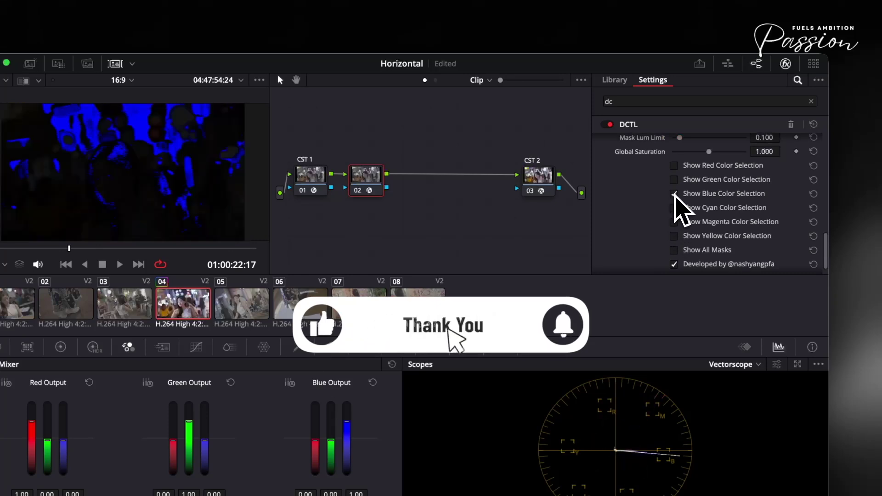
{"action": "left_click", "coordinate": [674, 194]}
{"action": "left_click", "coordinate": [674, 179]}
{"action": "left_click", "coordinate": [675, 179]}
{"action": "left_click", "coordinate": [674, 166]}
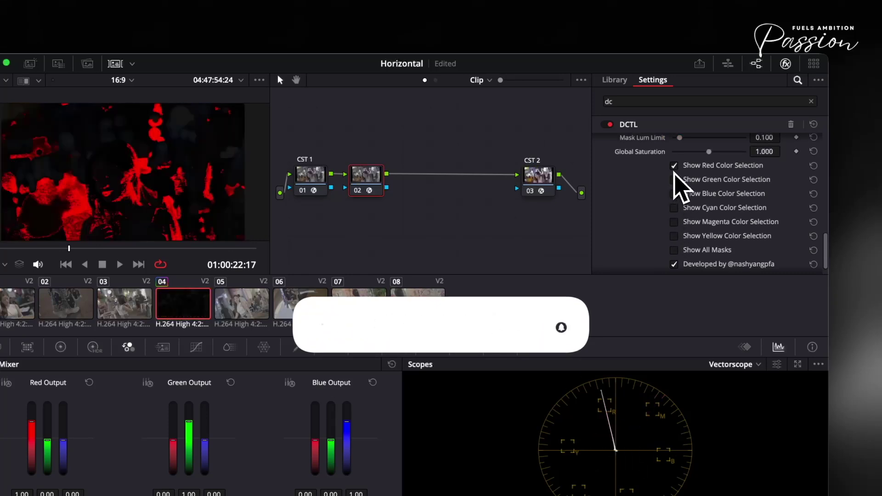
{"action": "left_click", "coordinate": [675, 173]}
{"action": "left_click", "coordinate": [675, 182]}
{"action": "left_click", "coordinate": [674, 181]}
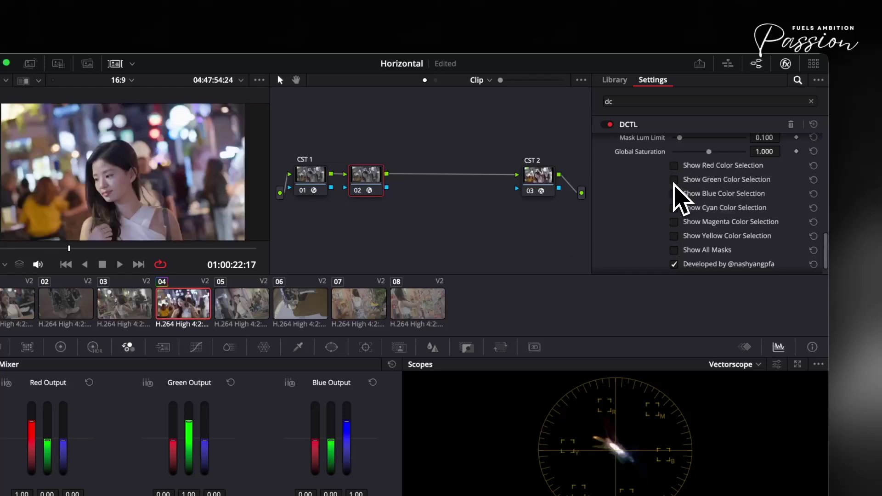
{"action": "left_click", "coordinate": [674, 180]}
{"action": "left_click", "coordinate": [674, 180]}
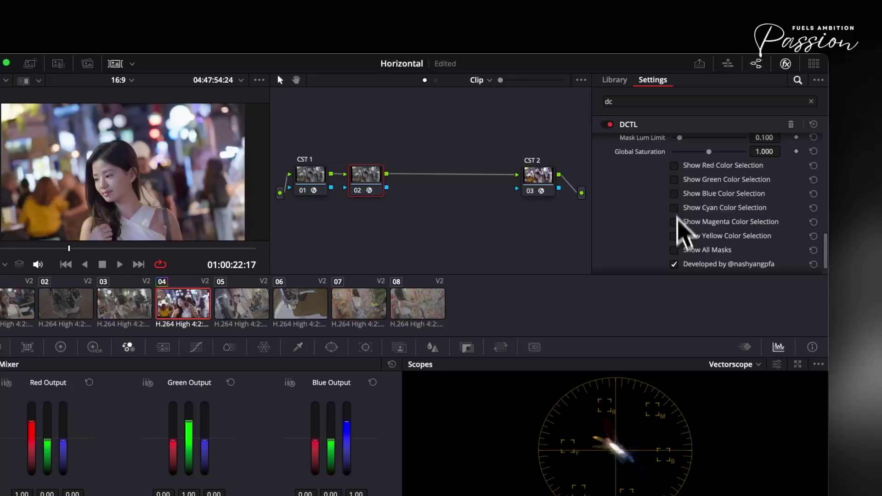
{"action": "left_click", "coordinate": [674, 250]}
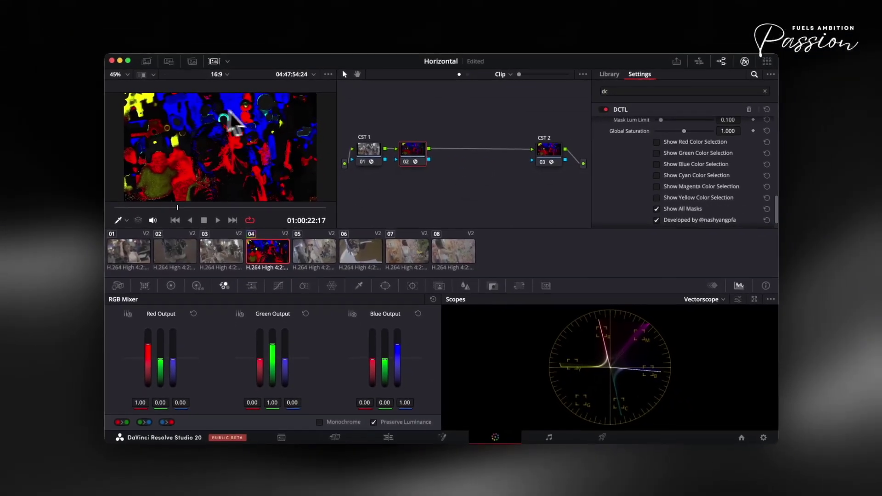
Step: Hide the masks and shift Blue Hue to -0.151, checking the selections afterwards
{"action": "left_click", "coordinate": [656, 208]}
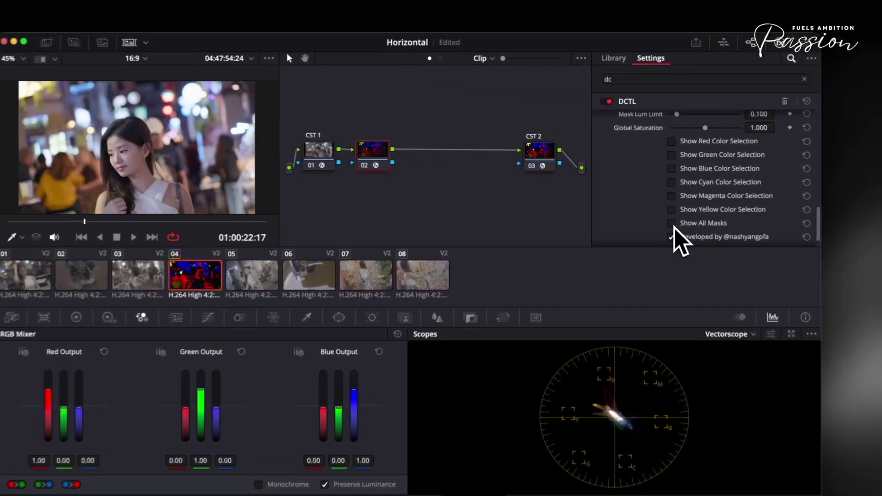
{"action": "scroll", "coordinate": [659, 184], "scroll_direction": "up", "scroll_amount": 4}
{"action": "scroll", "coordinate": [685, 206], "scroll_direction": "down", "scroll_amount": 2}
{"action": "scroll", "coordinate": [685, 207], "scroll_direction": "up", "scroll_amount": 5}
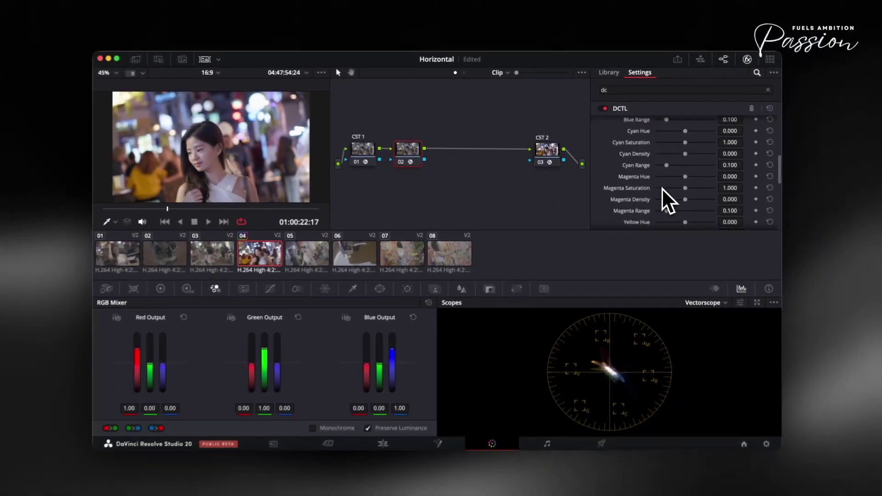
{"action": "scroll", "coordinate": [699, 183], "scroll_direction": "up", "scroll_amount": 1}
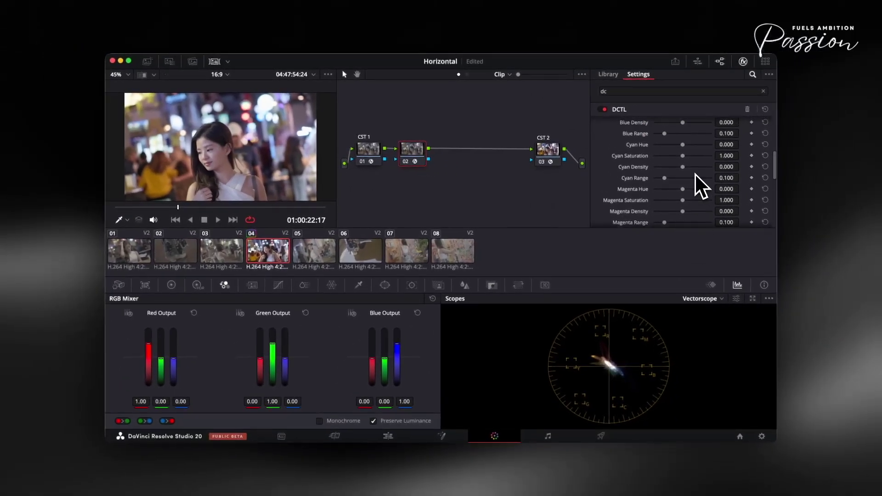
{"action": "scroll", "coordinate": [698, 184], "scroll_direction": "up", "scroll_amount": 3}
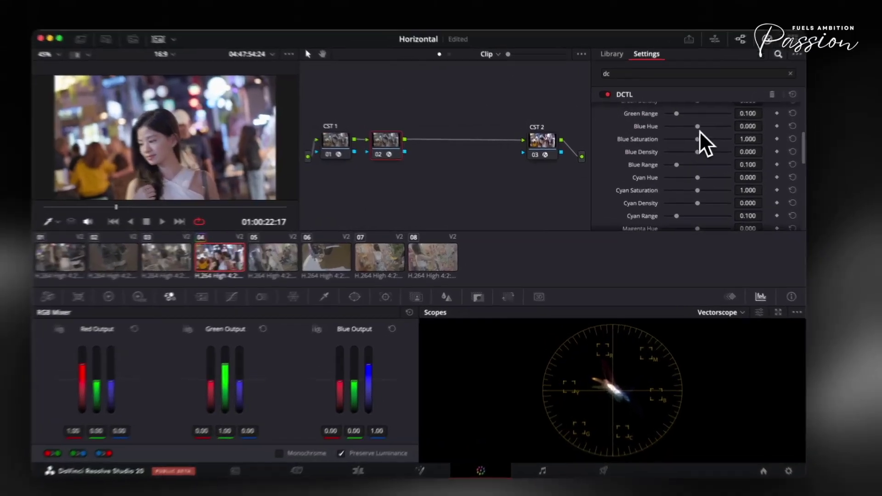
{"action": "mouse_move", "coordinate": [700, 131]}
{"action": "left_mouse_down"}
{"action": "mouse_move", "coordinate": [707, 140]}
{"action": "mouse_move", "coordinate": [684, 129]}
{"action": "left_mouse_up"}
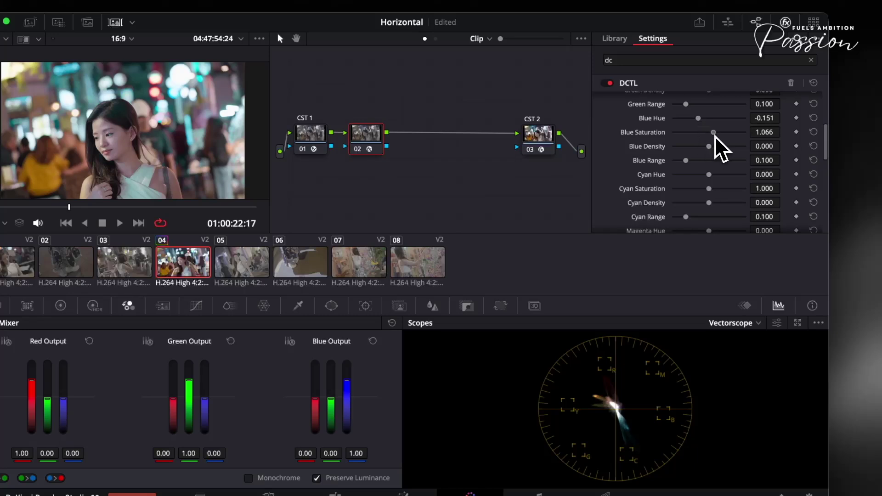
{"action": "scroll", "coordinate": [703, 165], "scroll_direction": "down", "scroll_amount": 10}
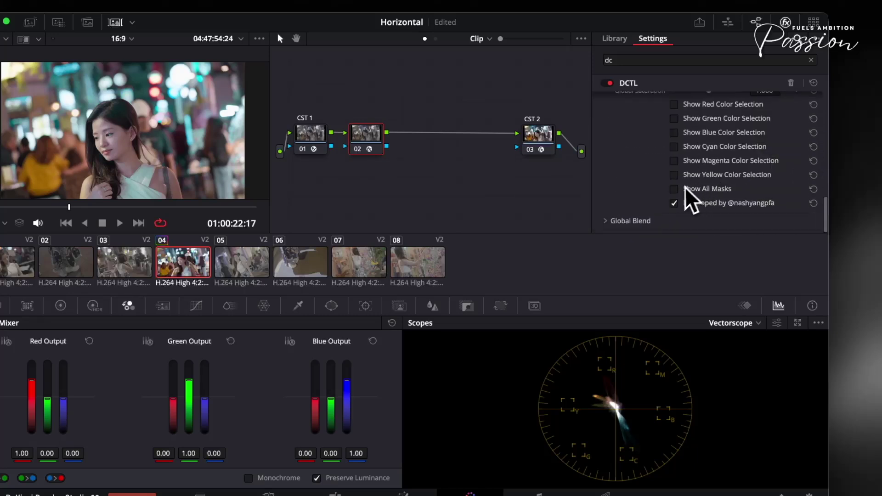
{"action": "left_click", "coordinate": [675, 189]}
{"action": "left_click", "coordinate": [676, 189]}
{"action": "scroll", "coordinate": [680, 184], "scroll_direction": "up", "scroll_amount": 10}
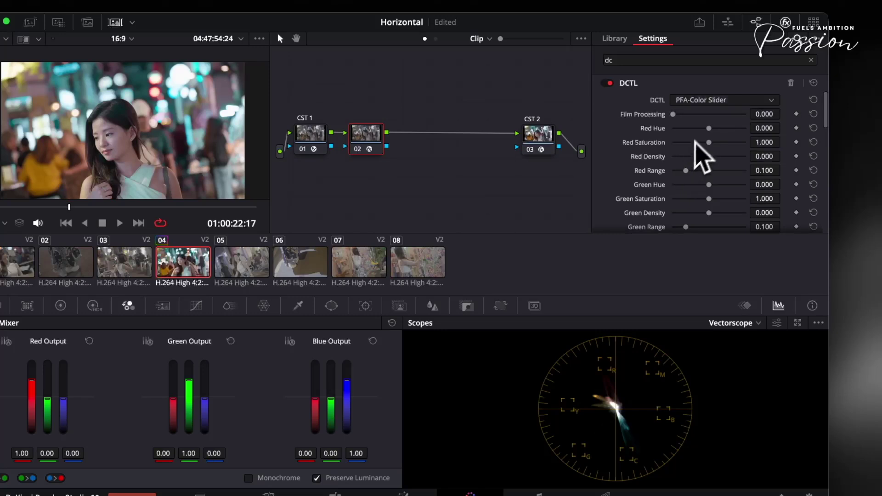
Step: Nudge Red Hue, turn on the vectorscope skin tone indicator, and raise Red Saturation to about 1.097
{"action": "mouse_move", "coordinate": [710, 131]}
{"action": "left_mouse_down"}
{"action": "mouse_move", "coordinate": [722, 130]}
{"action": "mouse_move", "coordinate": [711, 132]}
{"action": "left_mouse_up"}
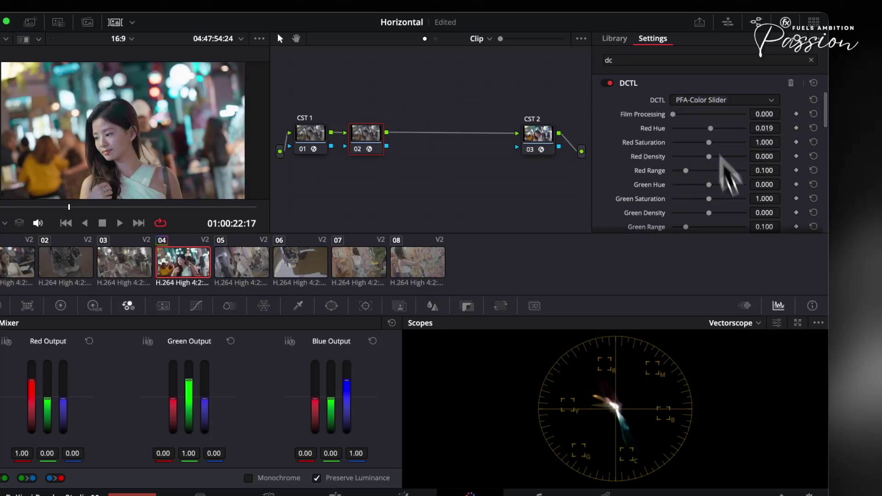
{"action": "left_click", "coordinate": [777, 323]}
{"action": "left_click", "coordinate": [718, 260]}
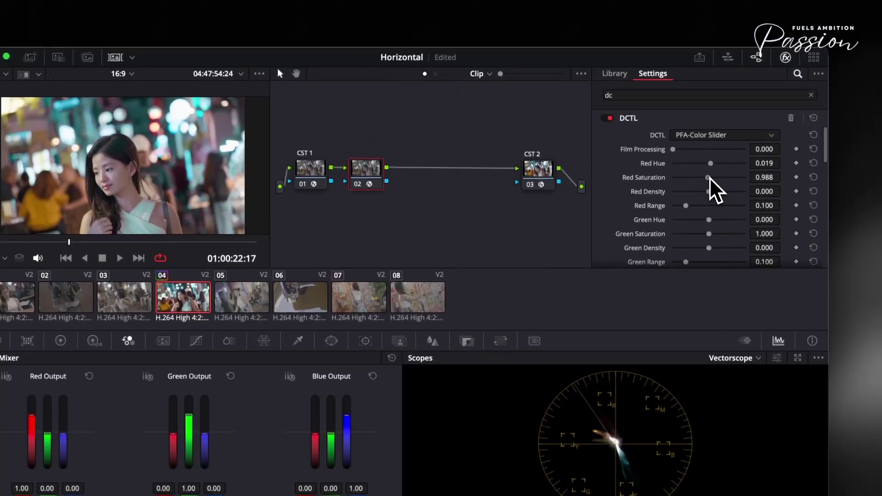
{"action": "left_click_drag", "start_coordinate": [710, 180], "coordinate": [719, 181]}
{"action": "scroll", "coordinate": [724, 183], "scroll_direction": "down", "scroll_amount": 5}
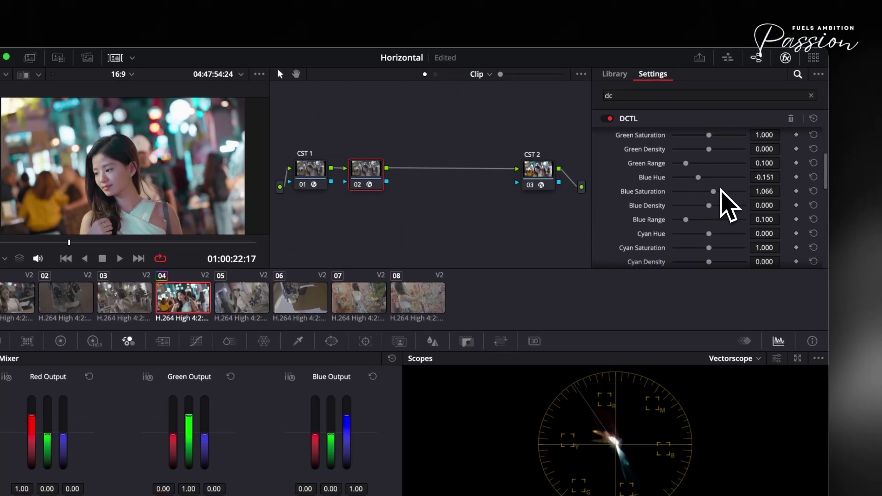
{"action": "scroll", "coordinate": [717, 183], "scroll_direction": "up", "scroll_amount": 3}
{"action": "scroll", "coordinate": [715, 183], "scroll_direction": "down", "scroll_amount": 3}
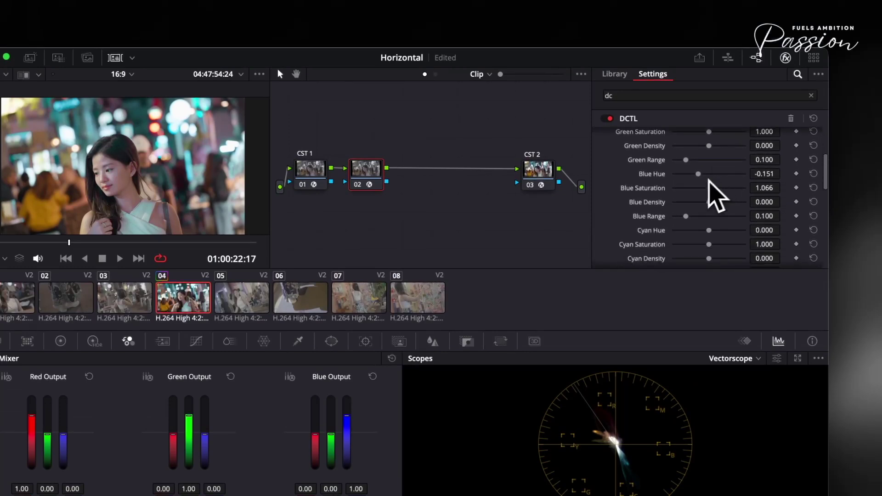
{"action": "scroll", "coordinate": [715, 197], "scroll_direction": "down", "scroll_amount": 1}
{"action": "mouse_move", "coordinate": [714, 183]}
{"action": "left_mouse_down"}
{"action": "mouse_move", "coordinate": [733, 185]}
{"action": "mouse_move", "coordinate": [720, 184]}
{"action": "left_mouse_up"}
Step: Shift Yellow Hue to -0.345, checking the colour masks before and after
{"action": "scroll", "coordinate": [722, 184], "scroll_direction": "down", "scroll_amount": 5}
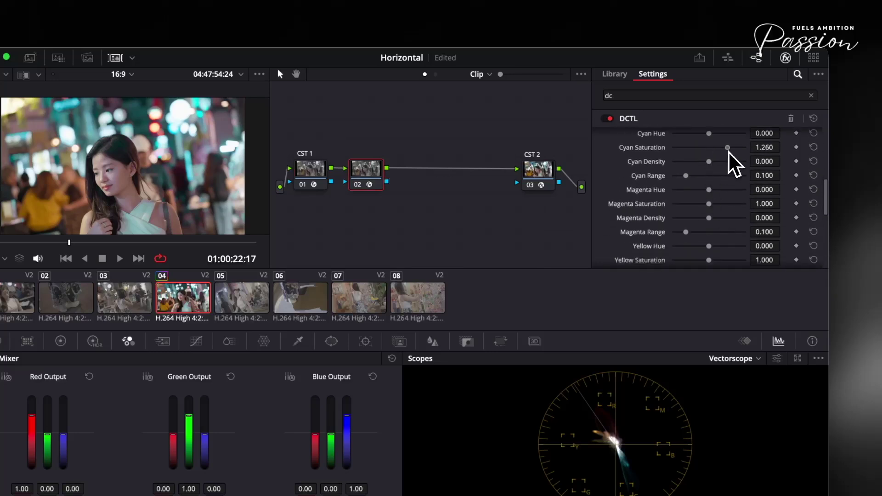
{"action": "scroll", "coordinate": [726, 184], "scroll_direction": "down", "scroll_amount": 5}
{"action": "left_click", "coordinate": [689, 224]}
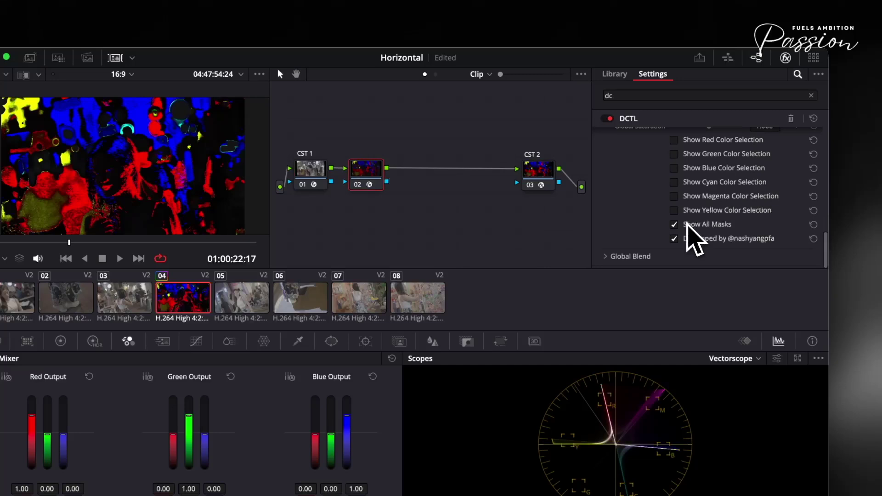
{"action": "left_click", "coordinate": [689, 224]}
{"action": "scroll", "coordinate": [704, 180], "scroll_direction": "up", "scroll_amount": 10}
{"action": "scroll", "coordinate": [705, 180], "scroll_direction": "down", "scroll_amount": 4}
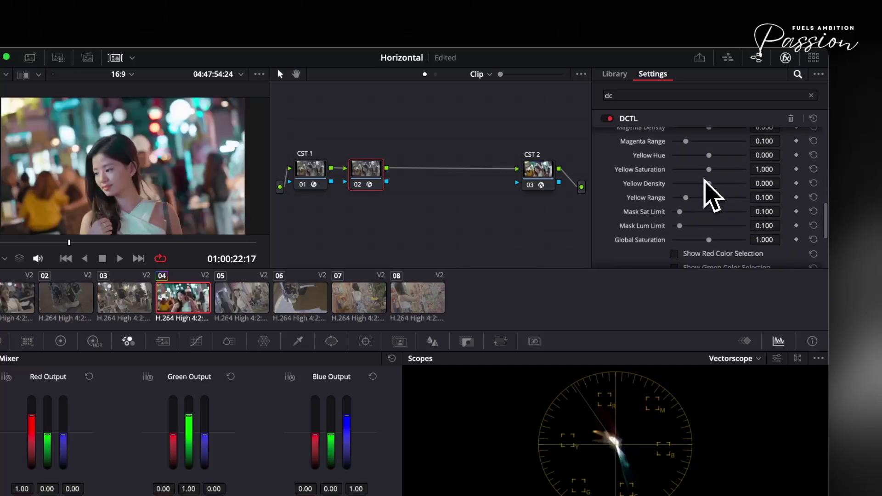
{"action": "scroll", "coordinate": [700, 186], "scroll_direction": "up", "scroll_amount": 1}
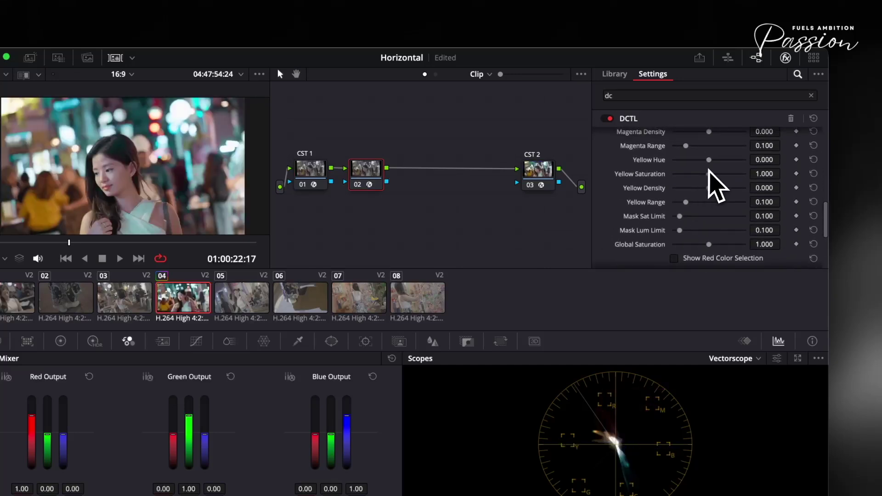
{"action": "mouse_move", "coordinate": [709, 160]}
{"action": "left_mouse_down"}
{"action": "mouse_move", "coordinate": [687, 174]}
{"action": "mouse_move", "coordinate": [666, 154]}
{"action": "mouse_move", "coordinate": [694, 155]}
{"action": "mouse_move", "coordinate": [716, 172]}
{"action": "left_mouse_up"}
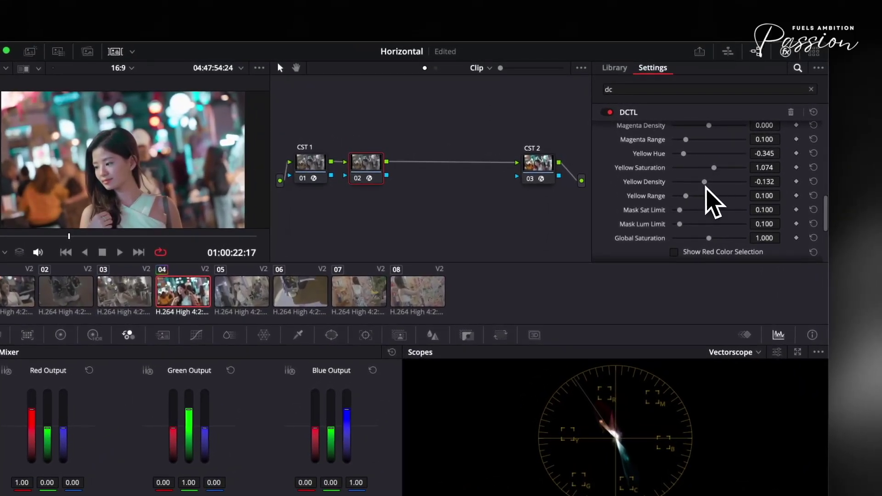
{"action": "scroll", "coordinate": [735, 202], "scroll_direction": "down", "scroll_amount": 5}
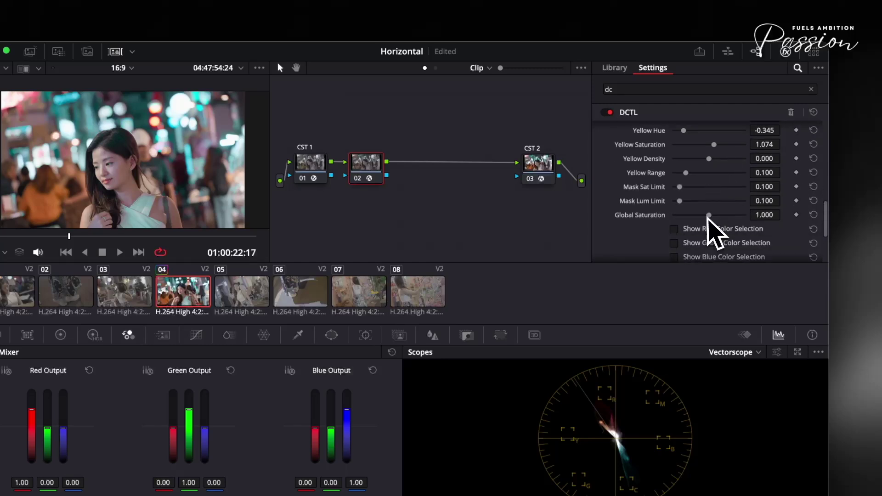
{"action": "left_click", "coordinate": [680, 219]}
{"action": "left_click", "coordinate": [683, 217]}
{"action": "scroll", "coordinate": [684, 207], "scroll_direction": "up", "scroll_amount": 10}
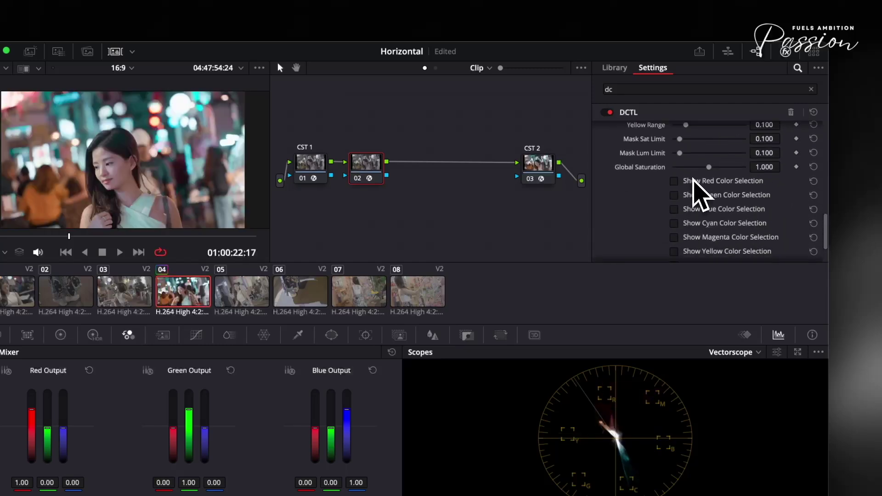
Step: Drag the DCTL effect from the Library onto the new node 03
{"action": "scroll", "coordinate": [694, 180], "scroll_direction": "up", "scroll_amount": 1}
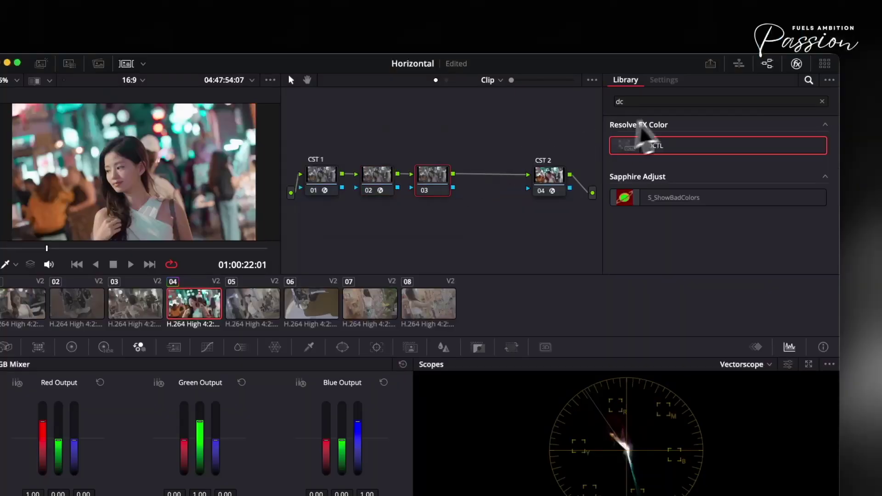
{"action": "left_click_drag", "start_coordinate": [643, 145], "coordinate": [449, 197]}
Step: Set node 03's DCTL to PFA-MovieDensity, preview all masks, and raise Blue Density to about 0.543
{"action": "left_click", "coordinate": [736, 141]}
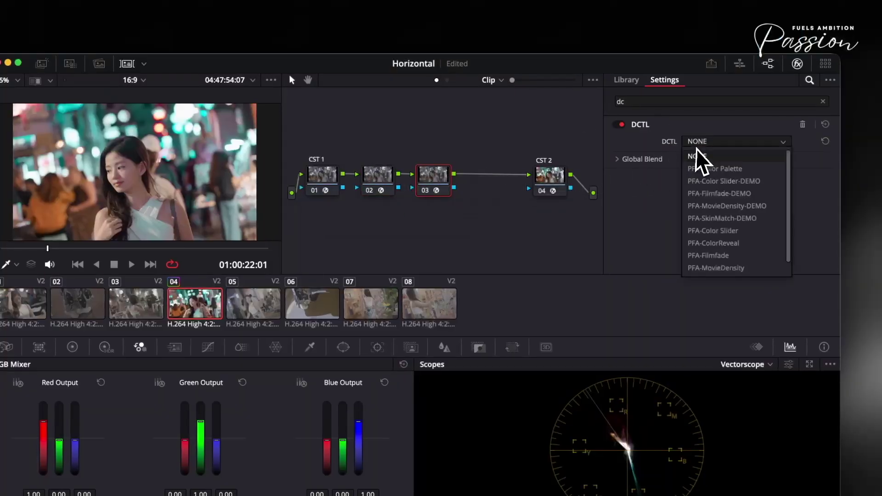
{"action": "left_click", "coordinate": [722, 253]}
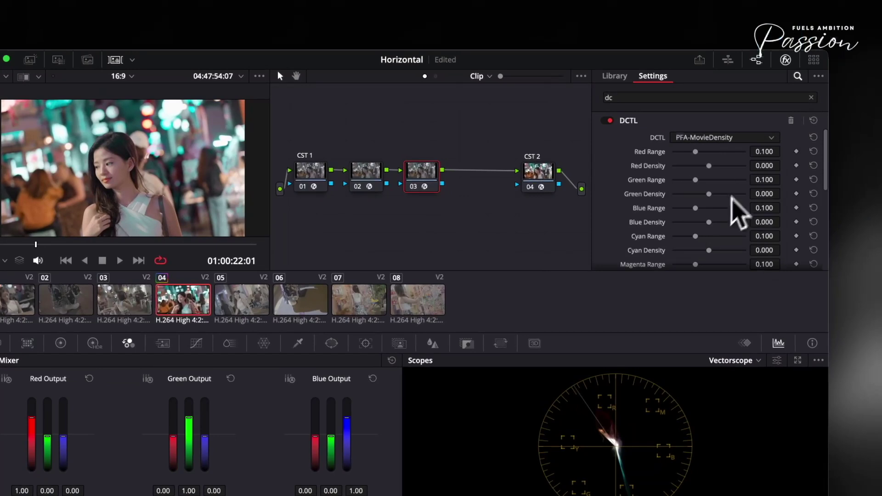
{"action": "scroll", "coordinate": [722, 212], "scroll_direction": "down", "scroll_amount": 10}
{"action": "left_click", "coordinate": [698, 228]}
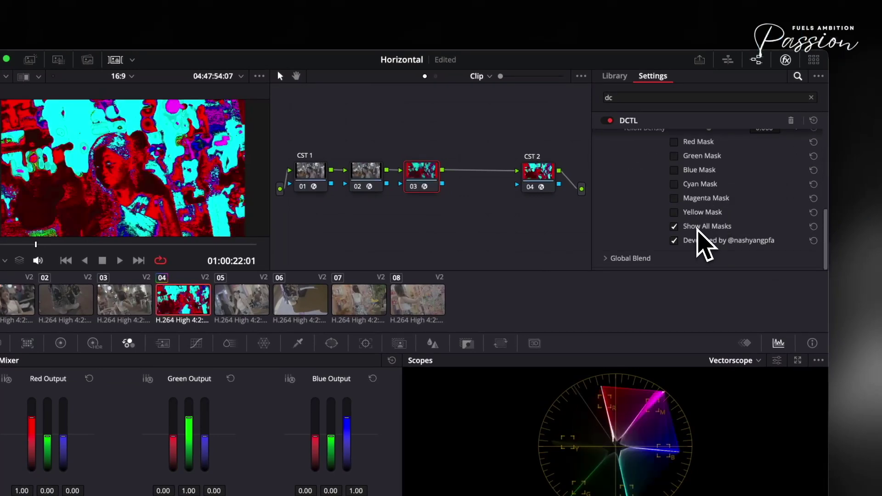
{"action": "scroll", "coordinate": [712, 216], "scroll_direction": "up", "scroll_amount": 10}
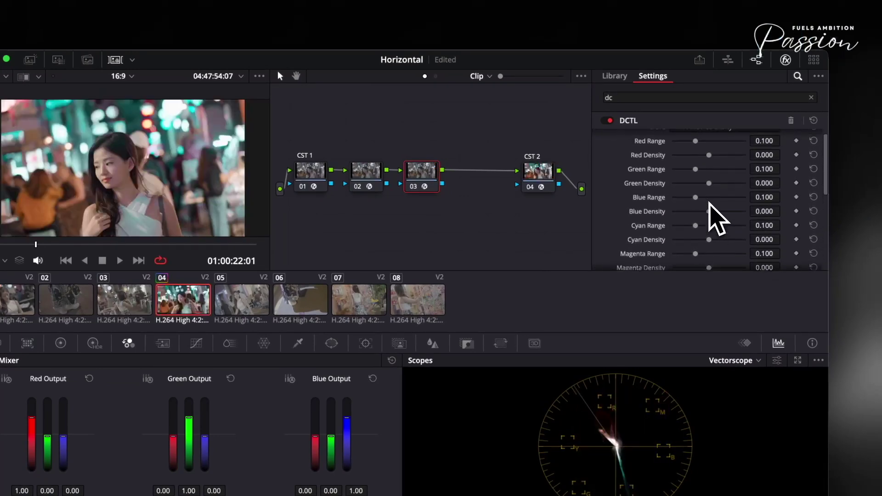
{"action": "scroll", "coordinate": [710, 204], "scroll_direction": "down", "scroll_amount": 1}
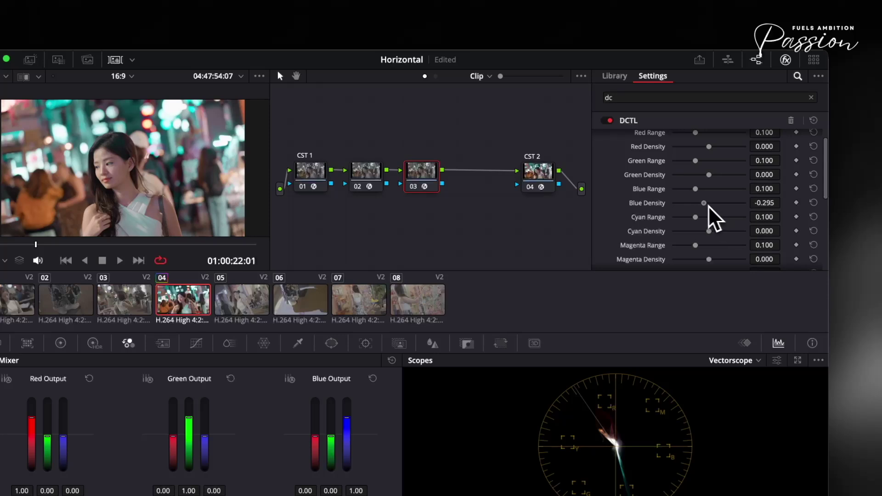
{"action": "left_click_drag", "start_coordinate": [697, 207], "coordinate": [688, 222]}
{"action": "scroll", "coordinate": [720, 218], "scroll_direction": "down", "scroll_amount": 1}
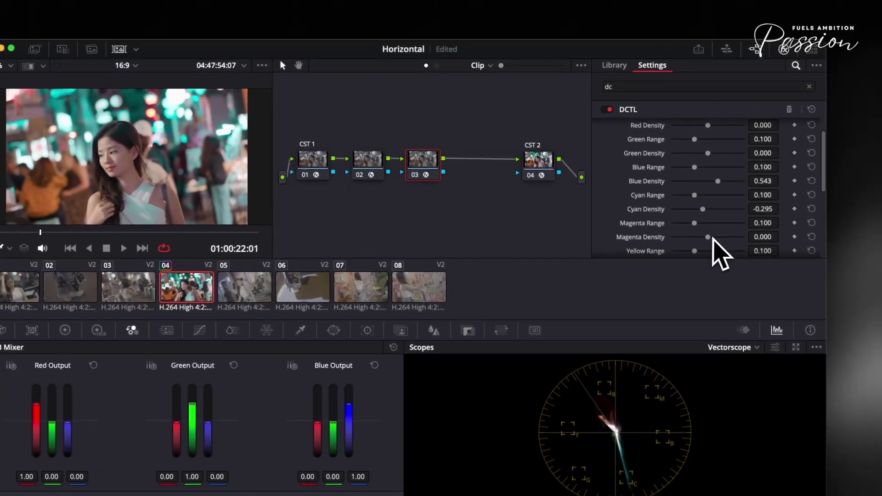
Step: Check the masks, raise Yellow Density and lower Red Density slightly
{"action": "scroll", "coordinate": [685, 212], "scroll_direction": "down", "scroll_amount": 5}
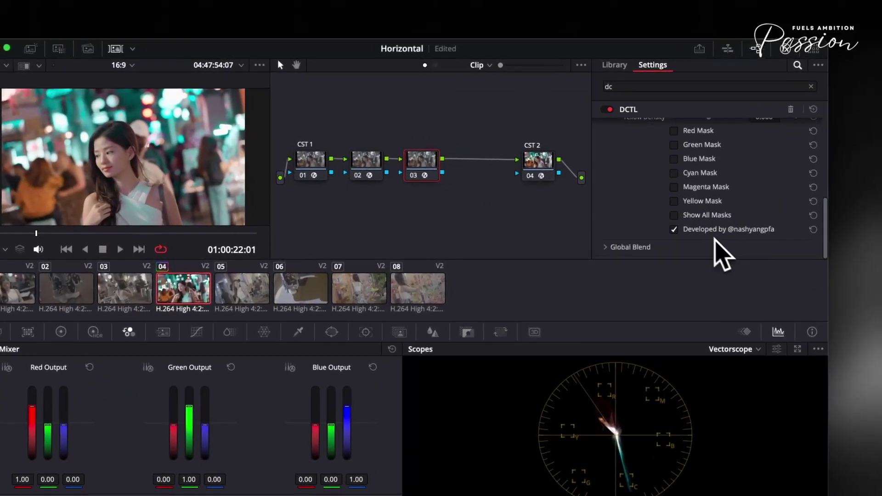
{"action": "left_click", "coordinate": [689, 215]}
{"action": "left_click", "coordinate": [693, 215]}
{"action": "scroll", "coordinate": [702, 207], "scroll_direction": "up", "scroll_amount": 3}
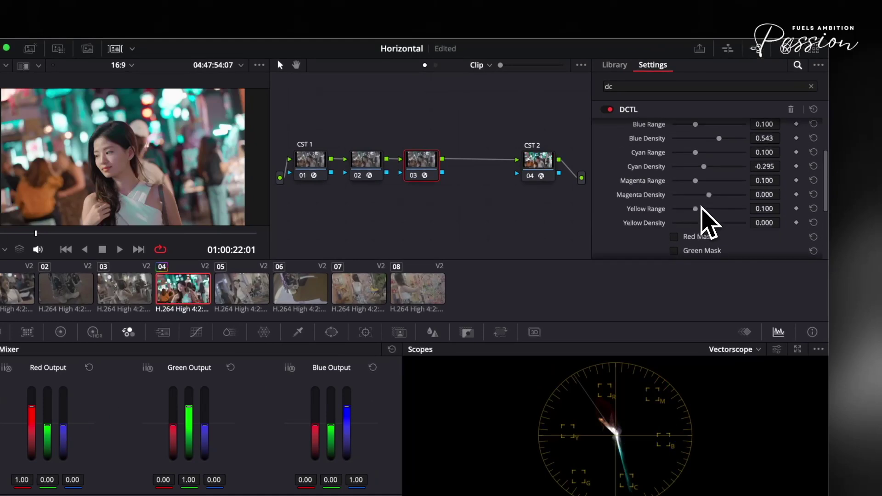
{"action": "scroll", "coordinate": [702, 207], "scroll_direction": "up", "scroll_amount": 1}
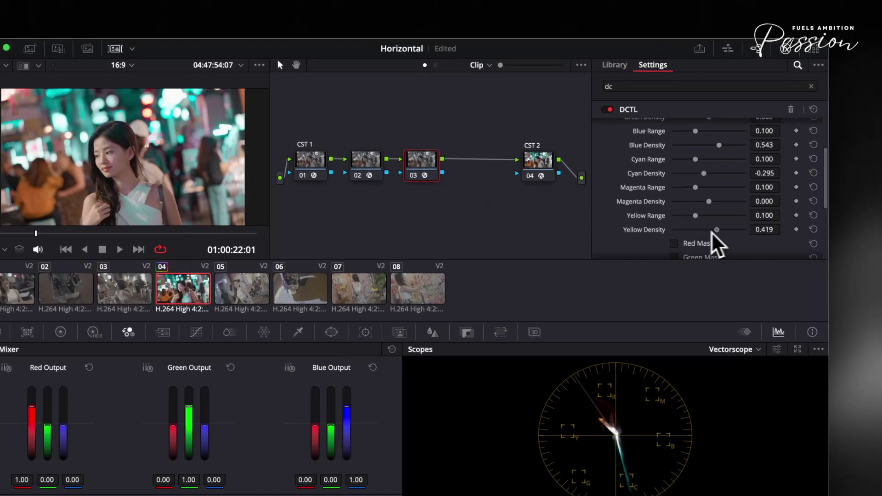
{"action": "left_click_drag", "start_coordinate": [695, 233], "coordinate": [705, 235]}
{"action": "scroll", "coordinate": [716, 184], "scroll_direction": "up", "scroll_amount": 5}
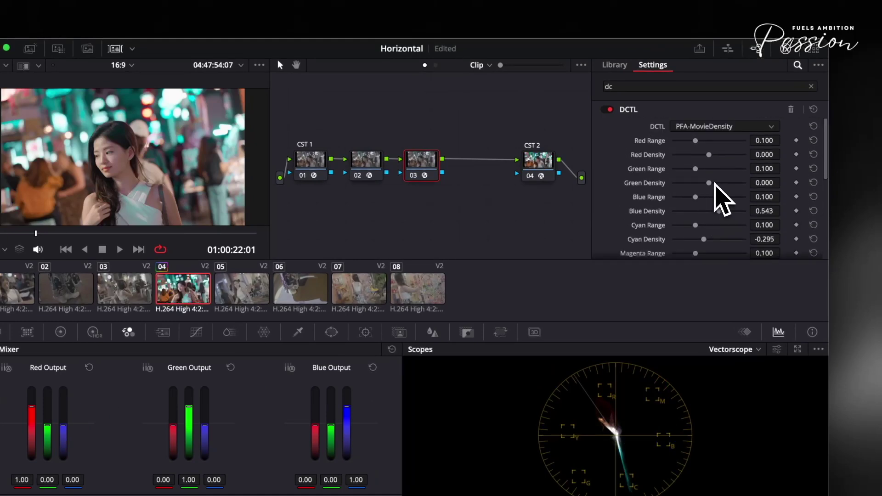
{"action": "mouse_move", "coordinate": [709, 154]}
{"action": "left_mouse_down"}
{"action": "mouse_move", "coordinate": [718, 160]}
{"action": "mouse_move", "coordinate": [708, 164]}
{"action": "left_mouse_up"}
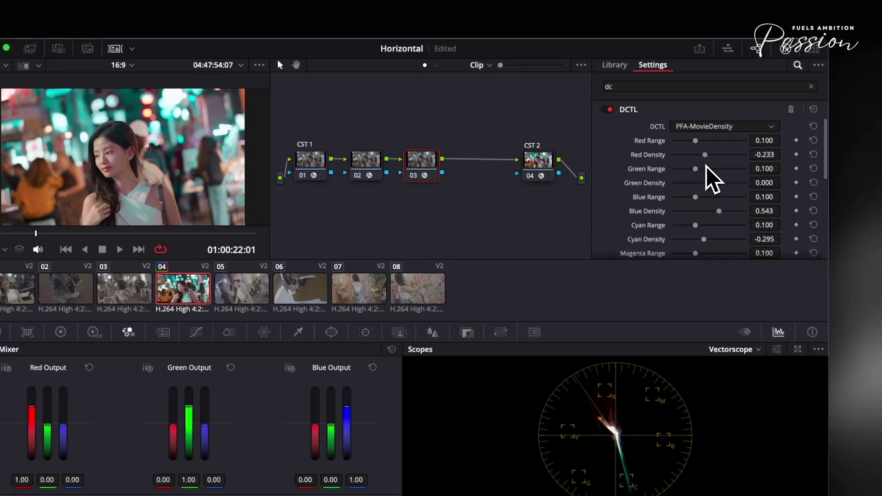
{"action": "scroll", "coordinate": [720, 213], "scroll_direction": "down", "scroll_amount": 2}
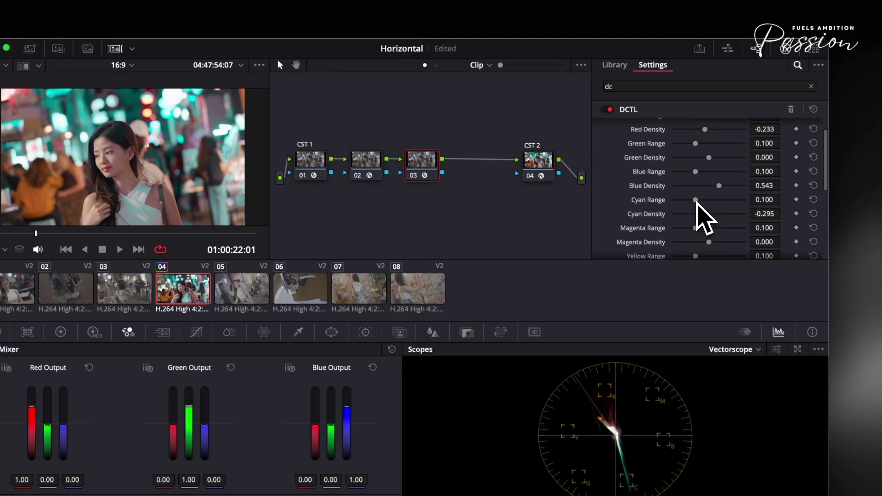
Step: Adjust Cyan, Blue and Yellow Density, then play the clip in the enlarged viewer
{"action": "left_click_drag", "start_coordinate": [714, 217], "coordinate": [676, 202]}
{"action": "scroll", "coordinate": [681, 193], "scroll_direction": "up", "scroll_amount": 2}
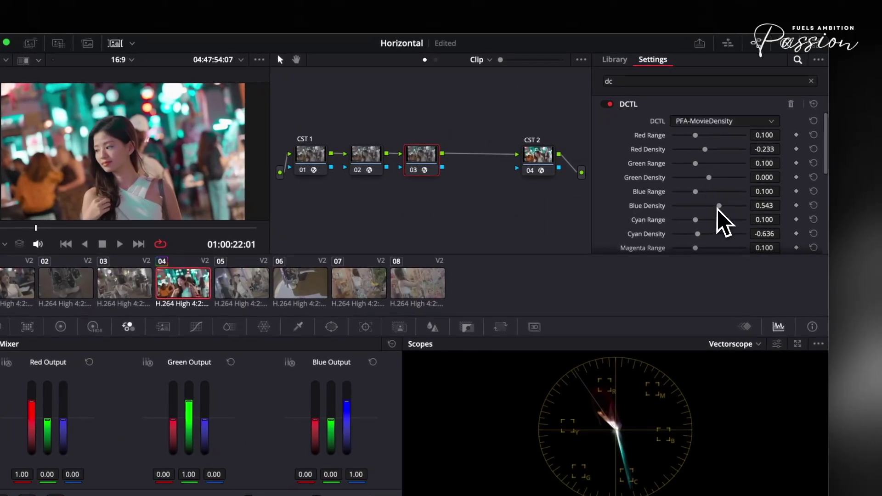
{"action": "mouse_move", "coordinate": [718, 207]}
{"action": "left_mouse_down"}
{"action": "mouse_move", "coordinate": [680, 206]}
{"action": "mouse_move", "coordinate": [710, 215]}
{"action": "left_mouse_up"}
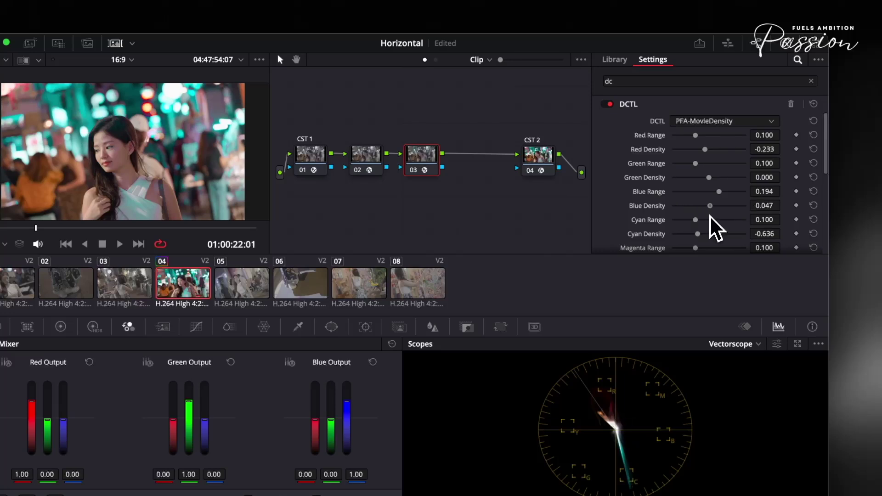
{"action": "scroll", "coordinate": [724, 230], "scroll_direction": "down", "scroll_amount": 3}
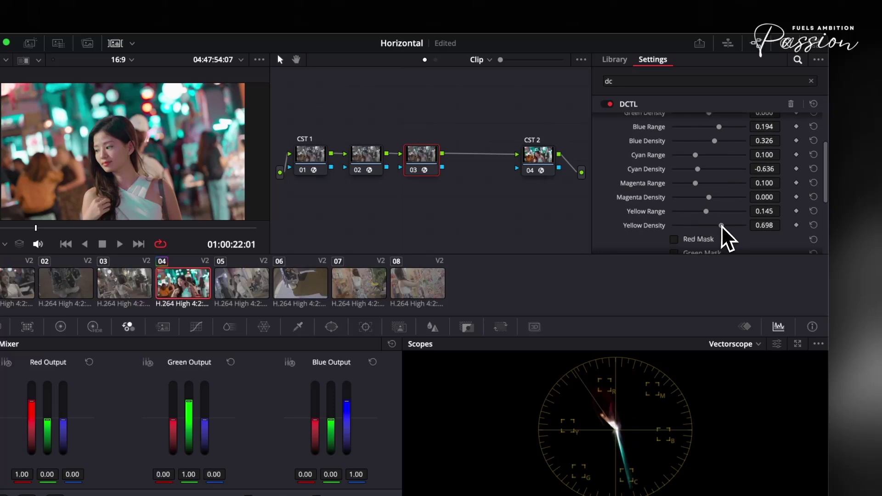
{"action": "mouse_move", "coordinate": [722, 226]}
{"action": "left_mouse_down"}
{"action": "mouse_move", "coordinate": [703, 225]}
{"action": "mouse_move", "coordinate": [730, 227]}
{"action": "mouse_move", "coordinate": [697, 228]}
{"action": "mouse_move", "coordinate": [722, 232]}
{"action": "left_mouse_up"}
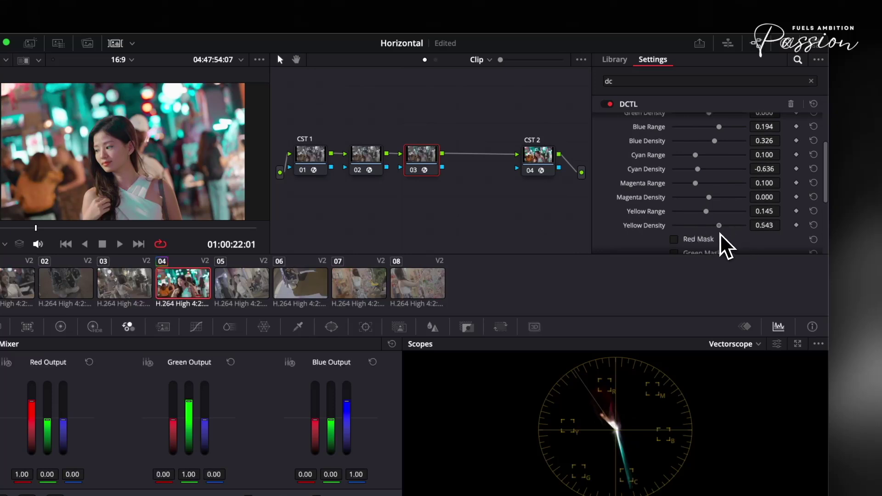
{"action": "key", "text": "alt+f"}
{"action": "key", "text": "space"}
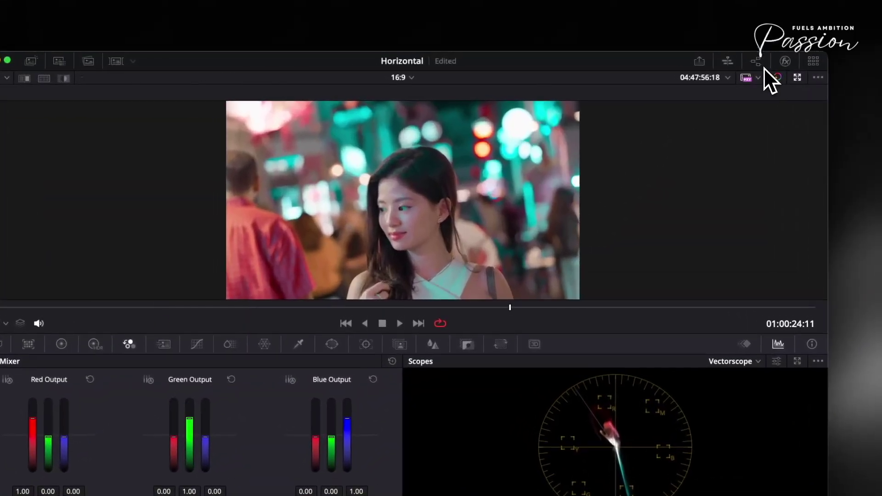
Step: Return to the node graph and DCTL settings, check the masks, and raise Cyan Density to 0.481
{"action": "left_click", "coordinate": [720, 61]}
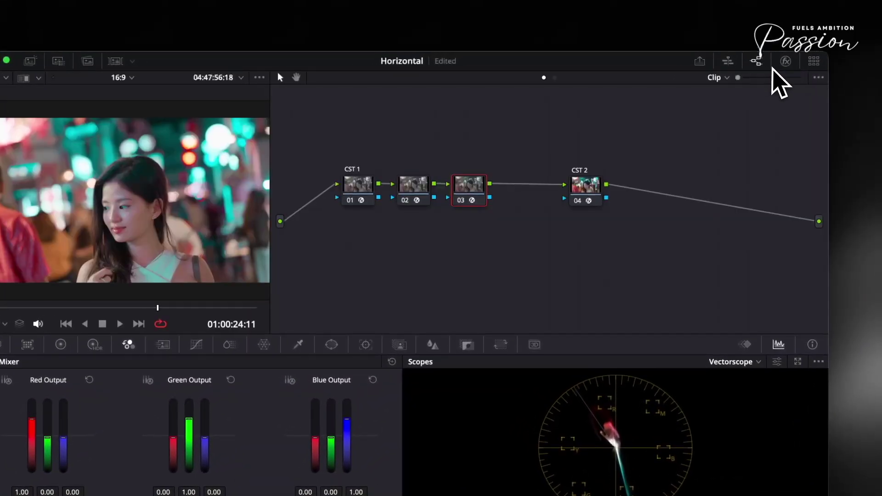
{"action": "left_click", "coordinate": [786, 61]}
{"action": "scroll", "coordinate": [685, 294], "scroll_direction": "down", "scroll_amount": 3}
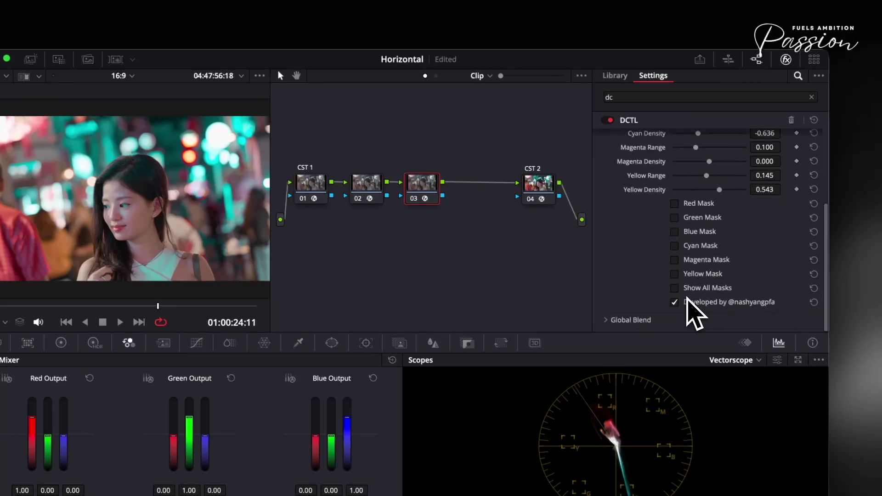
{"action": "left_click", "coordinate": [684, 288]}
{"action": "left_click", "coordinate": [684, 289]}
{"action": "scroll", "coordinate": [688, 246], "scroll_direction": "up", "scroll_amount": 2}
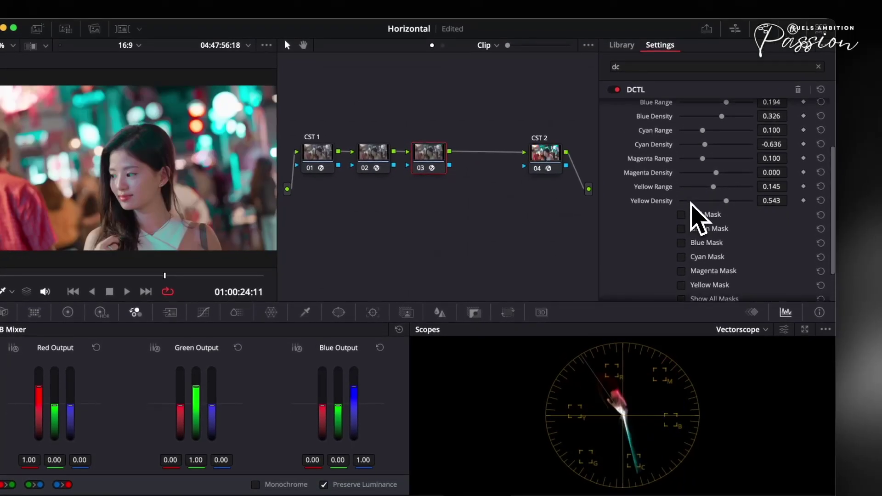
{"action": "scroll", "coordinate": [698, 218], "scroll_direction": "up", "scroll_amount": 1}
{"action": "mouse_move", "coordinate": [715, 187]}
{"action": "left_mouse_down"}
{"action": "mouse_move", "coordinate": [699, 187]}
{"action": "mouse_move", "coordinate": [743, 203]}
{"action": "mouse_move", "coordinate": [710, 194]}
{"action": "mouse_move", "coordinate": [719, 197]}
{"action": "left_mouse_up"}
{"action": "scroll", "coordinate": [719, 197], "scroll_direction": "up", "scroll_amount": 2}
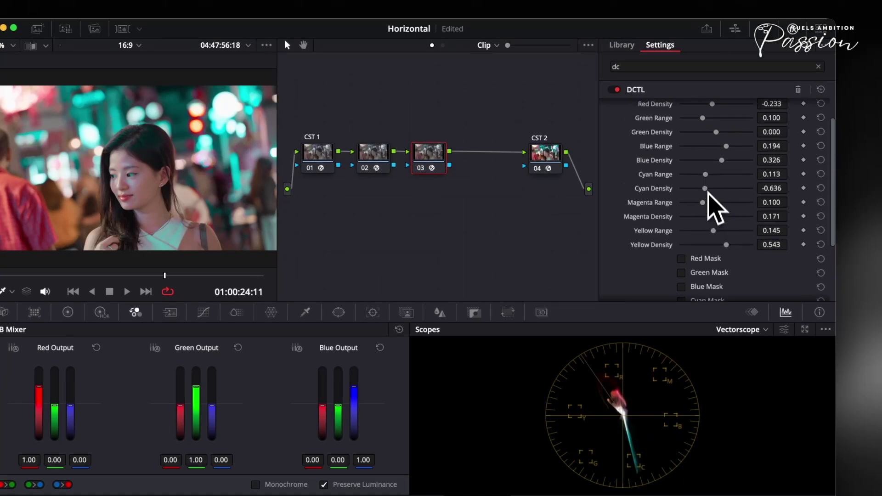
{"action": "left_click_drag", "start_coordinate": [709, 193], "coordinate": [713, 188]}
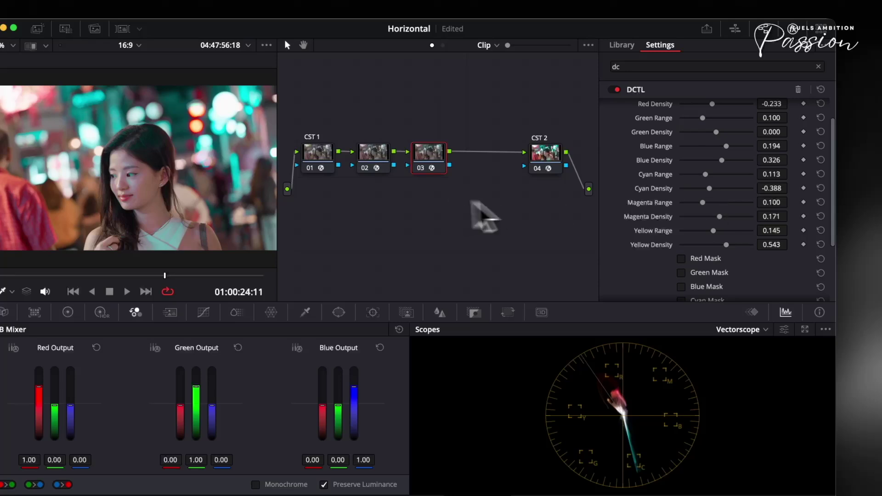
{"action": "left_click_drag", "start_coordinate": [709, 192], "coordinate": [723, 195]}
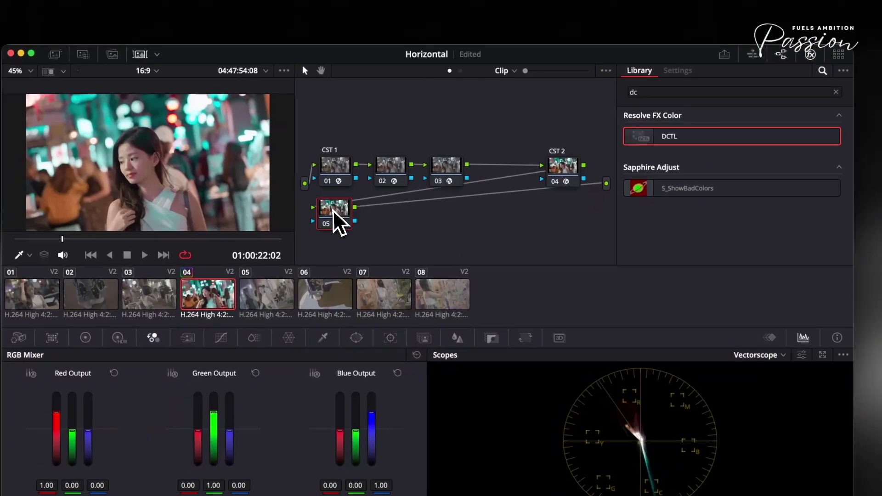
Step: Drag the DCTL effect from the Effects Library onto the new node 05
{"action": "left_click_drag", "start_coordinate": [662, 137], "coordinate": [565, 228]}
Step: Switch node 05's DCTL to PFA-SkinMatch, show the skintone map, and set Skin Hue to 0.036
{"action": "left_click", "coordinate": [744, 132]}
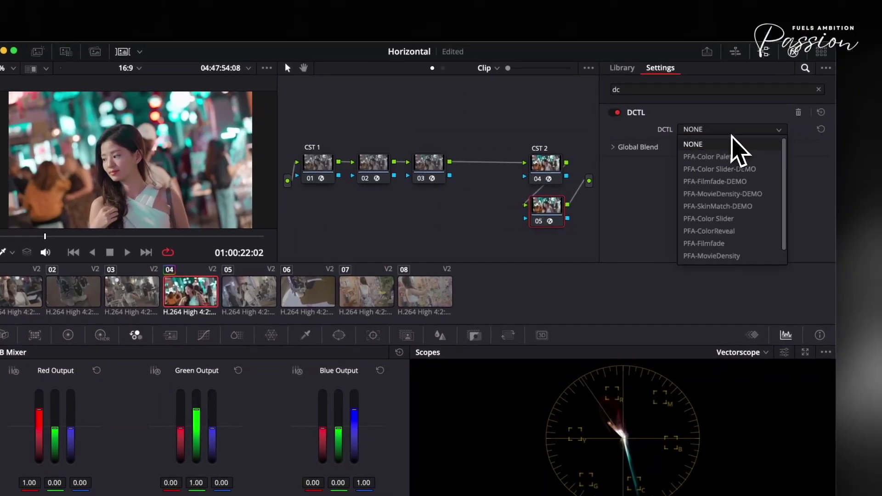
{"action": "scroll", "coordinate": [751, 201], "scroll_direction": "down", "scroll_amount": 1}
{"action": "left_click", "coordinate": [725, 256]}
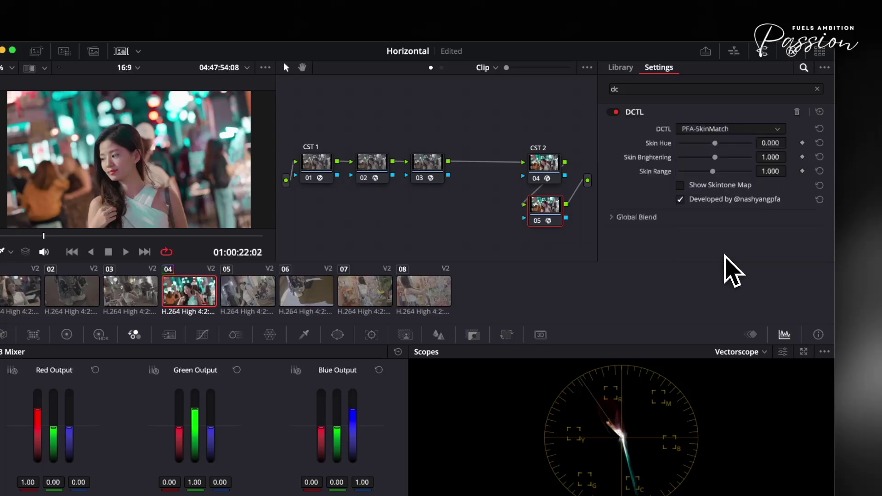
{"action": "left_click", "coordinate": [719, 186]}
{"action": "left_click_drag", "start_coordinate": [715, 143], "coordinate": [720, 144]}
{"action": "left_click", "coordinate": [680, 185]}
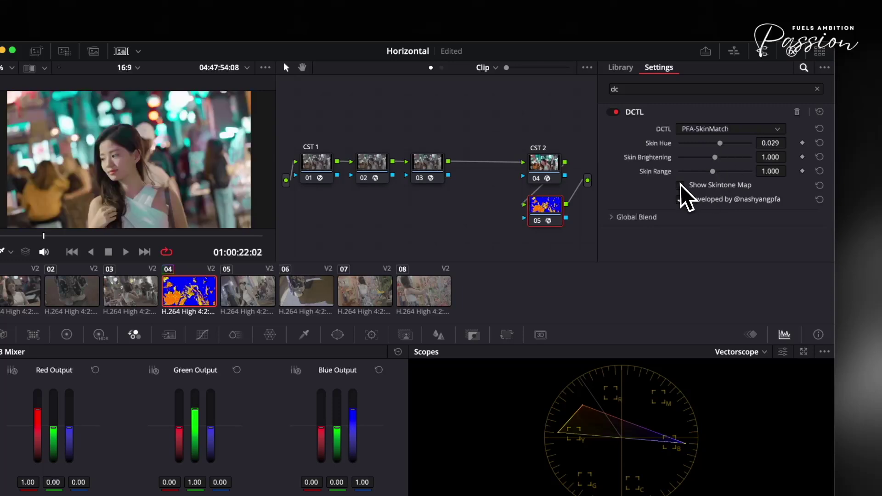
{"action": "left_click", "coordinate": [680, 185]}
{"action": "left_click_drag", "start_coordinate": [721, 143], "coordinate": [721, 143]}
{"action": "left_click", "coordinate": [711, 186]}
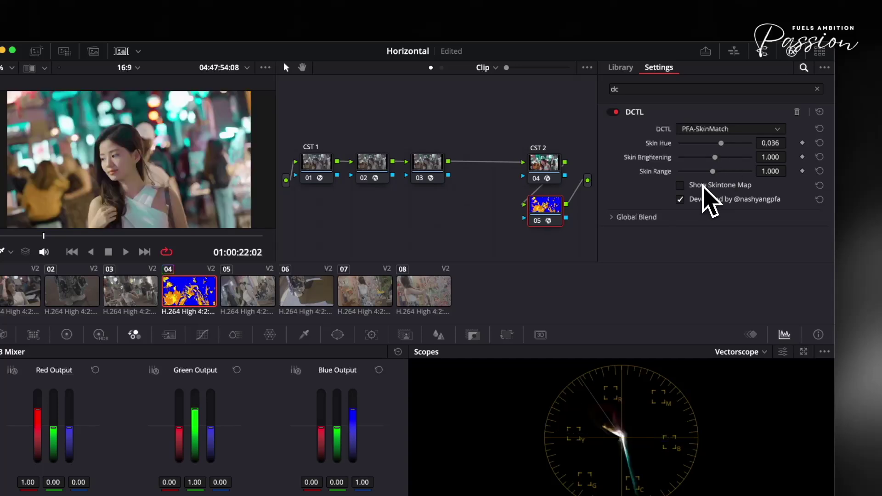
{"action": "left_click", "coordinate": [711, 185]}
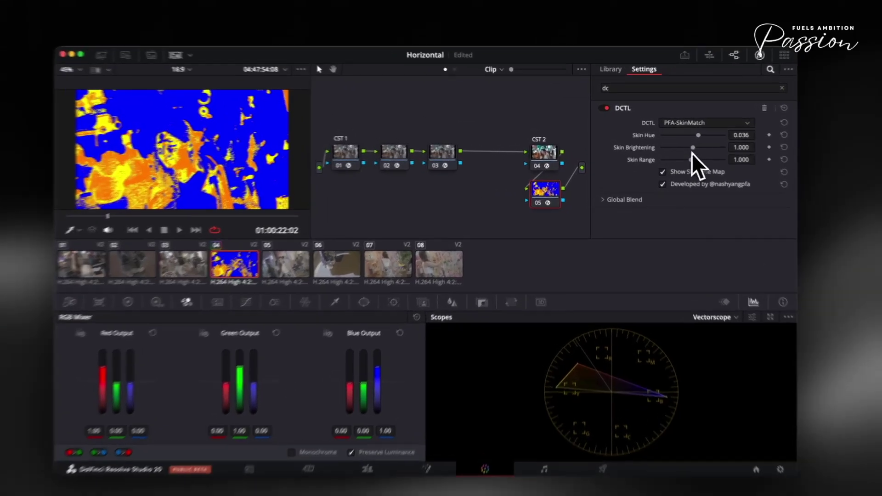
Step: Set Skin Brightening to 1.054 and Skin Hue to 0.026, hide the skintone map, and enlarge the viewer
{"action": "left_click_drag", "start_coordinate": [683, 145], "coordinate": [685, 146]}
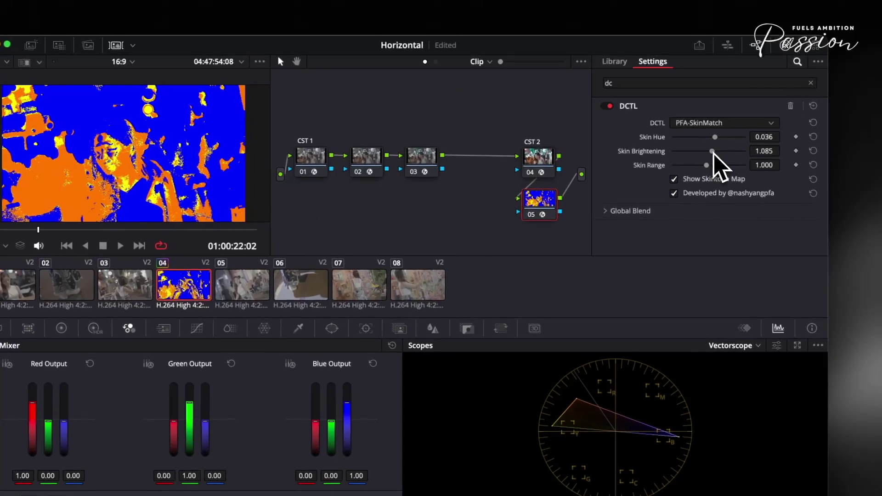
{"action": "left_click", "coordinate": [683, 181]}
{"action": "left_click_drag", "start_coordinate": [712, 151], "coordinate": [709, 152]}
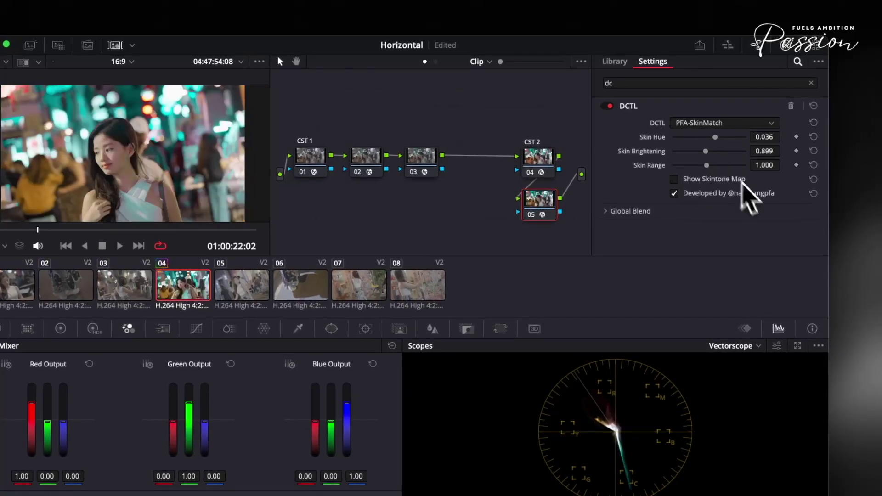
{"action": "left_click_drag", "start_coordinate": [715, 138], "coordinate": [717, 158]}
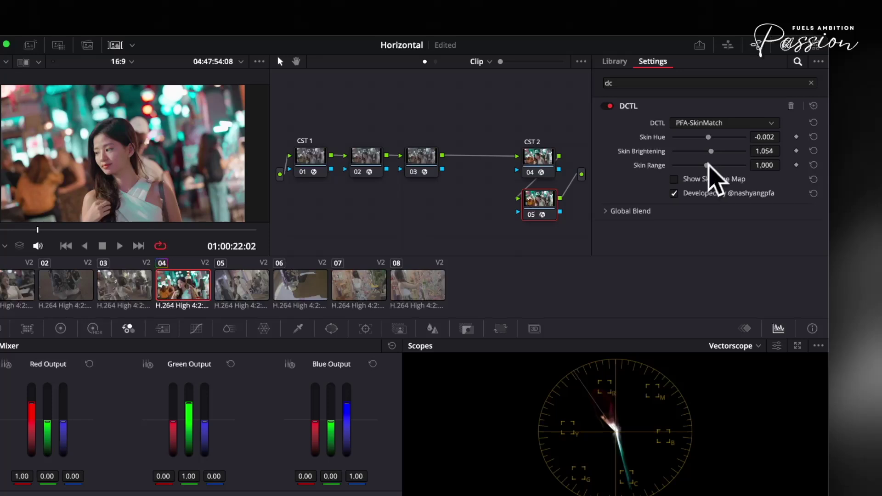
{"action": "left_click", "coordinate": [697, 180]}
{"action": "left_click", "coordinate": [698, 178]}
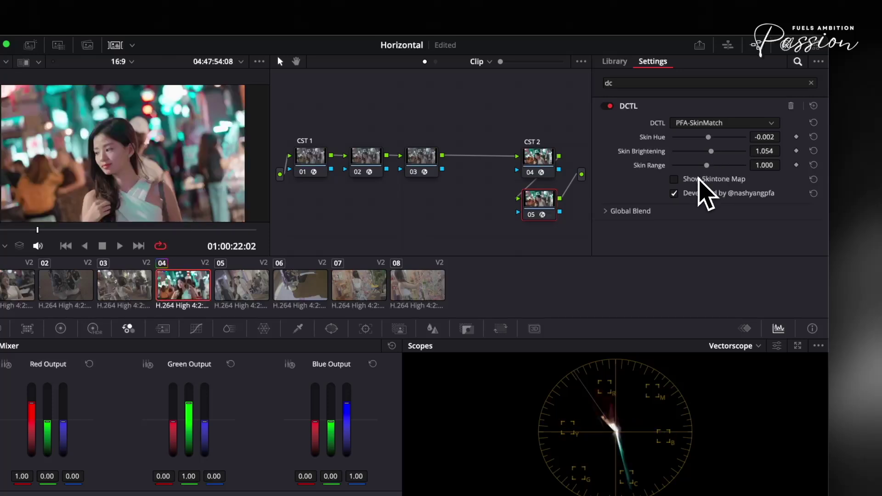
{"action": "key", "text": "alt+f"}
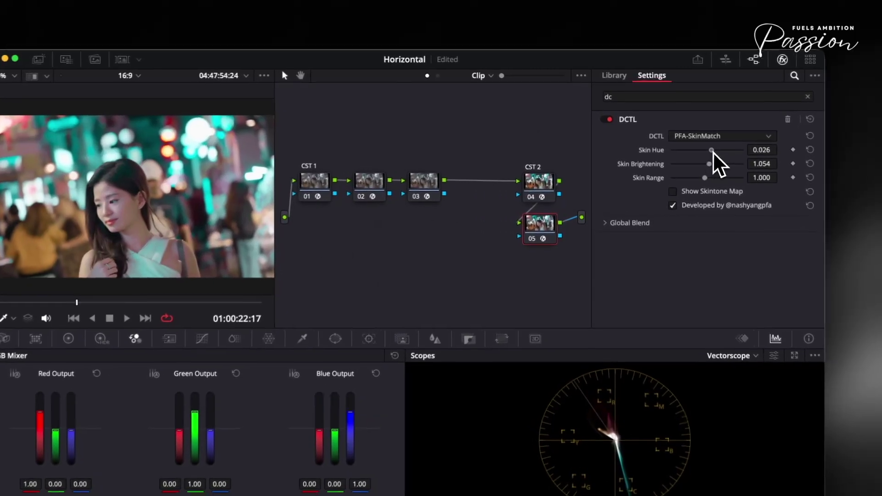
Step: Dial in Skin Hue 0.020, Skin Brightening 1.240 and Skin Range 1.146, comparing against the skintone map
{"action": "left_click_drag", "start_coordinate": [682, 134], "coordinate": [716, 156]}
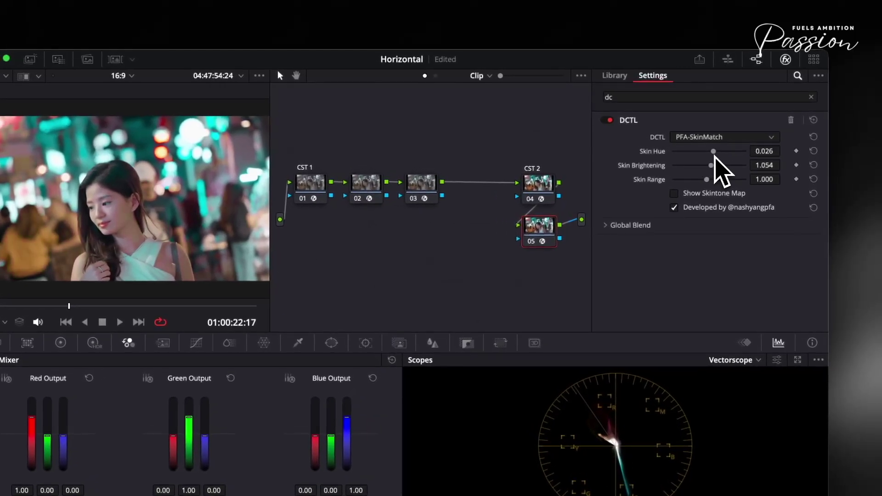
{"action": "left_click", "coordinate": [707, 192]}
{"action": "left_click", "coordinate": [703, 195]}
{"action": "left_click", "coordinate": [703, 196]}
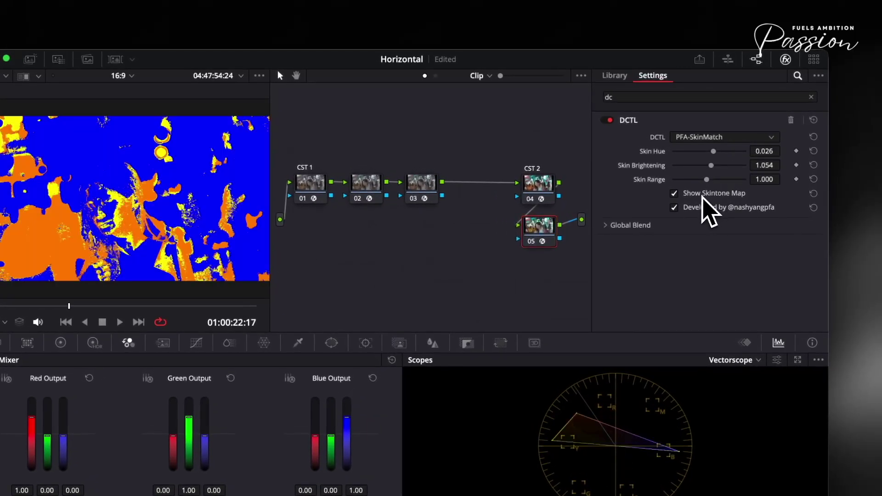
{"action": "mouse_move", "coordinate": [711, 166]}
{"action": "left_mouse_down"}
{"action": "mouse_move", "coordinate": [721, 164]}
{"action": "mouse_move", "coordinate": [712, 154]}
{"action": "left_mouse_up"}
{"action": "left_click", "coordinate": [712, 152]}
{"action": "left_click", "coordinate": [697, 197]}
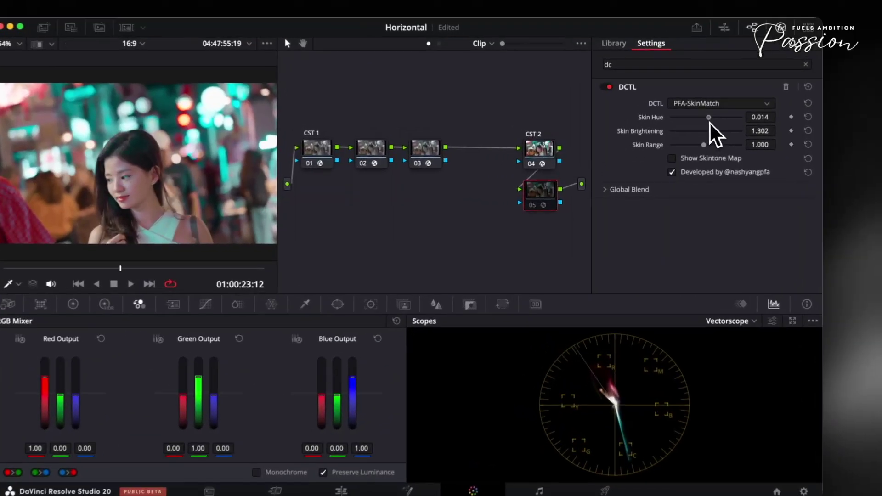
{"action": "left_click_drag", "start_coordinate": [710, 118], "coordinate": [716, 132]}
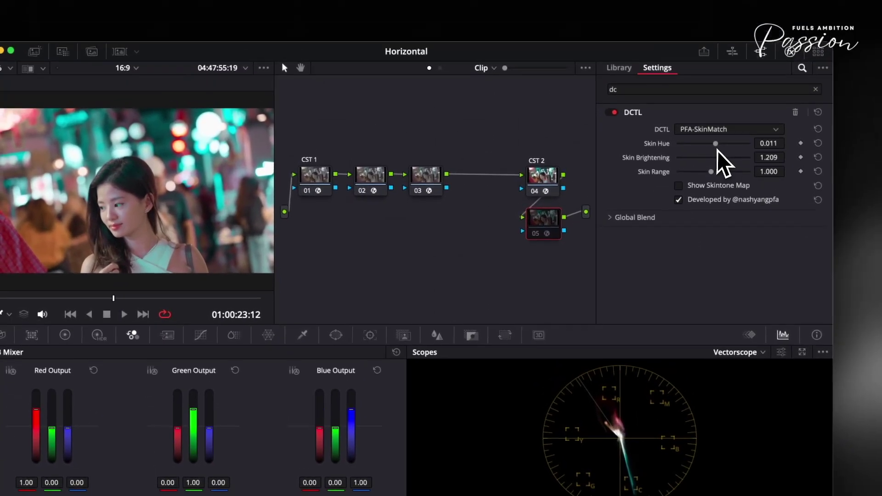
{"action": "left_click_drag", "start_coordinate": [711, 93], "coordinate": [717, 93]}
{"action": "left_click_drag", "start_coordinate": [722, 154], "coordinate": [749, 154]}
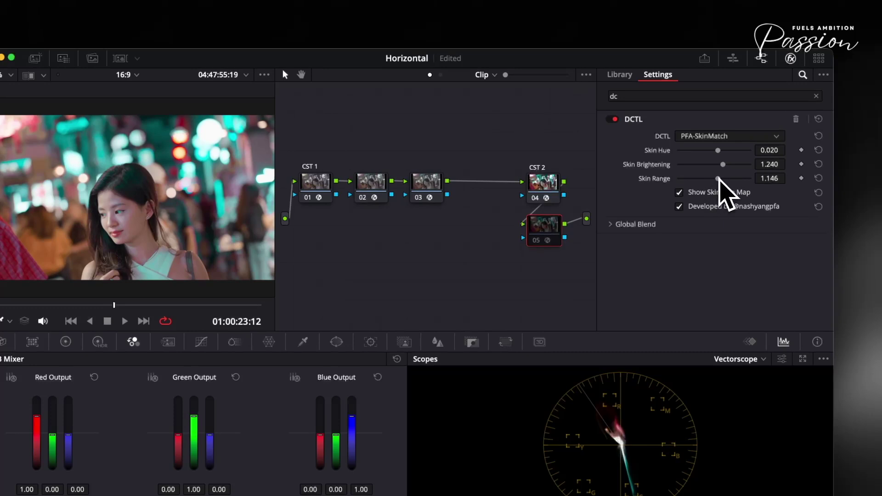
{"action": "left_click", "coordinate": [713, 193]}
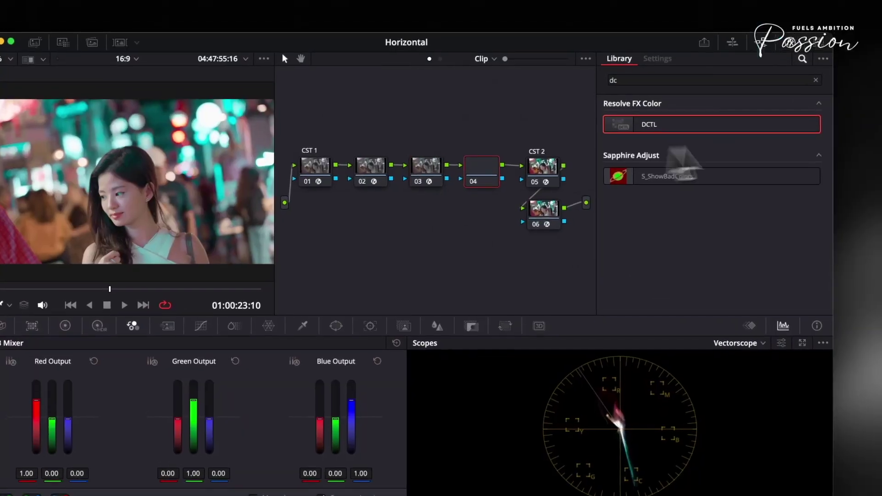
Step: Add a DCTL node after node 03 and set it to the PFA-Filmfade script
{"action": "left_click_drag", "start_coordinate": [708, 134], "coordinate": [489, 184]}
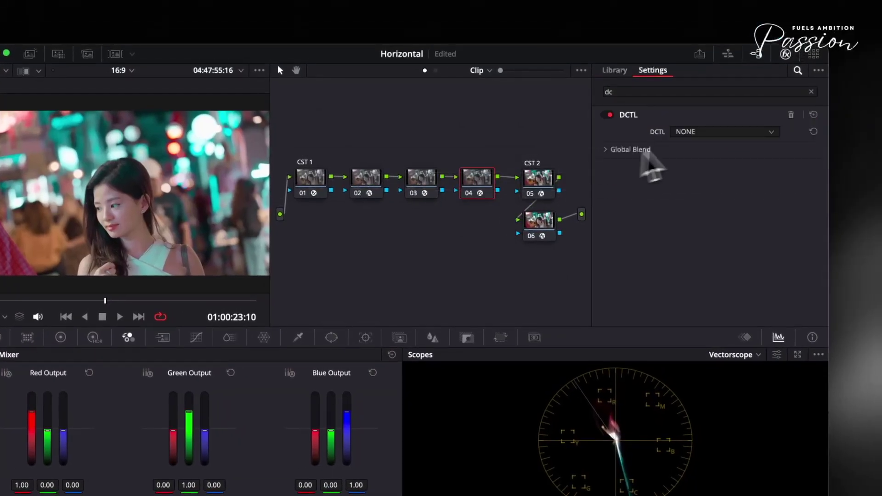
{"action": "left_click", "coordinate": [724, 131]}
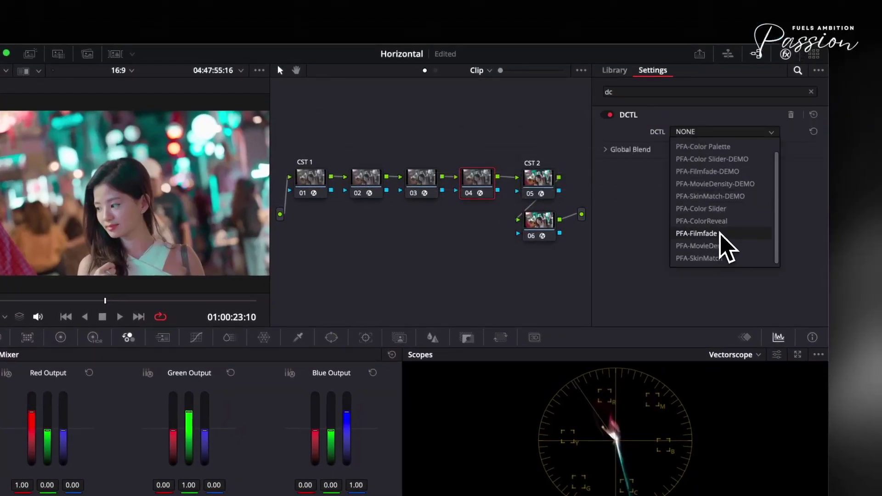
{"action": "left_click", "coordinate": [717, 234]}
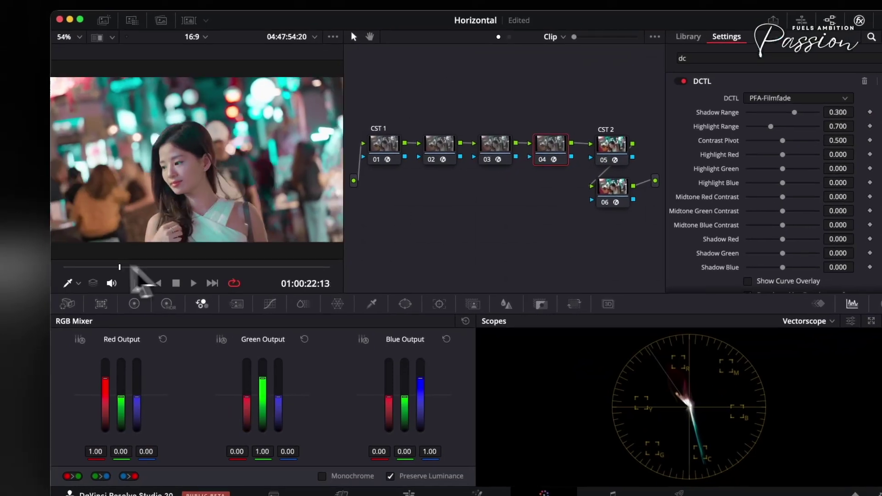
{"action": "left_click_drag", "start_coordinate": [131, 267], "coordinate": [75, 276]}
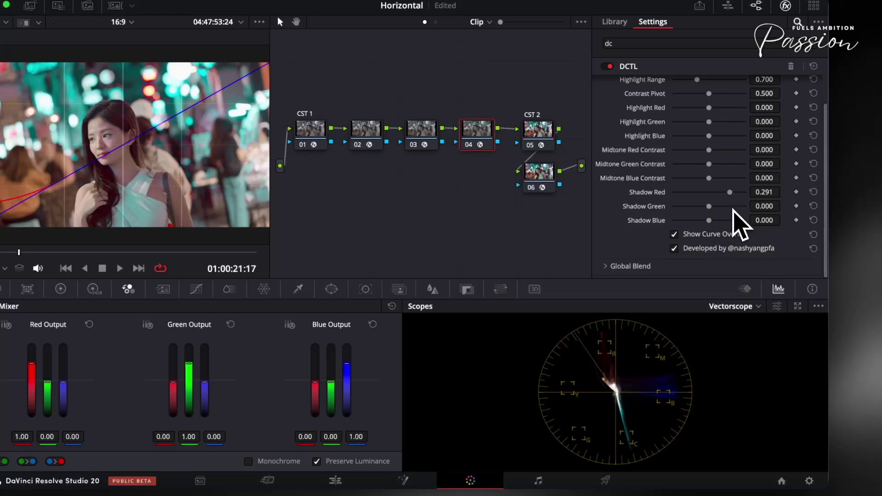
Step: Set Filmfade Shadow Green 0.306 and Red 0.329, switch the scope to Parade, and hide the curve overlay
{"action": "left_click", "coordinate": [731, 208]}
{"action": "left_click", "coordinate": [777, 306]}
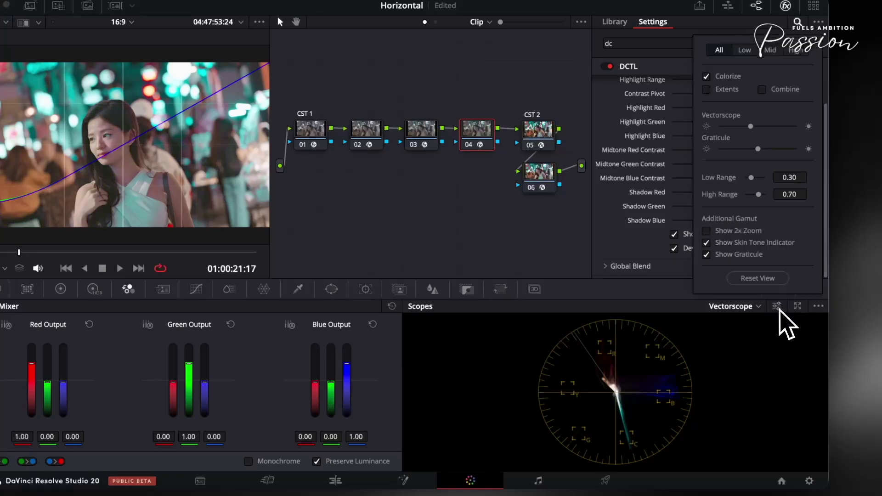
{"action": "left_click", "coordinate": [778, 308]}
{"action": "left_click", "coordinate": [759, 306]}
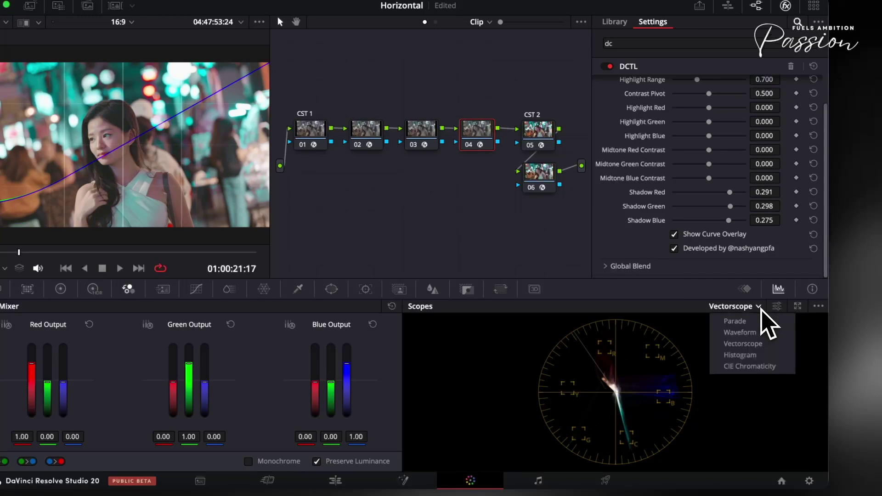
{"action": "left_click", "coordinate": [736, 321]}
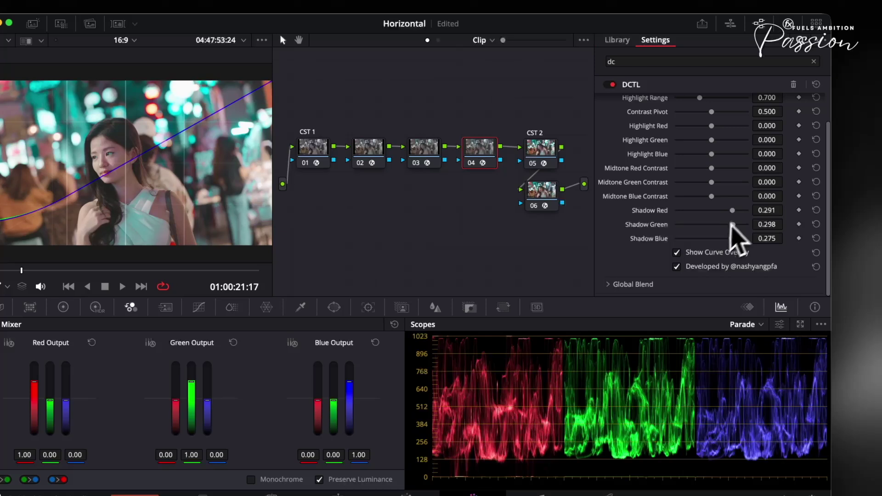
{"action": "left_click_drag", "start_coordinate": [736, 214], "coordinate": [742, 216]}
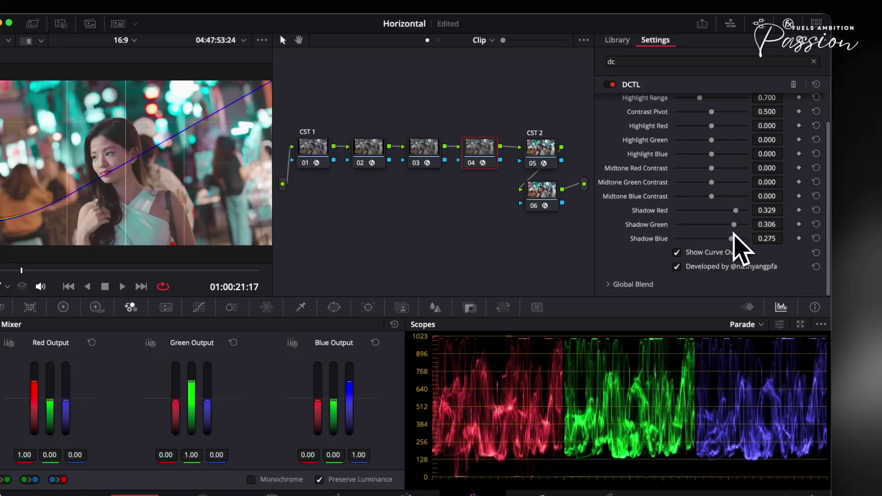
{"action": "left_click", "coordinate": [681, 254]}
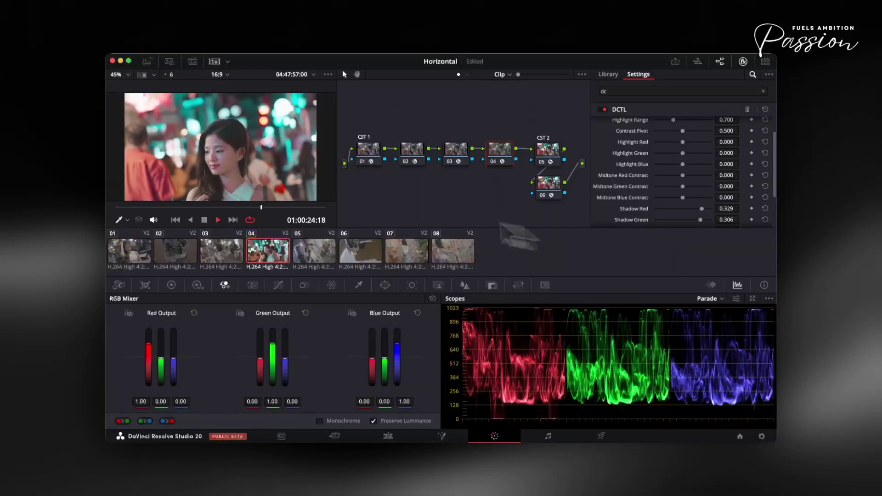
Step: Show the curve overlay and rework the Filmfade Shadow Range to about 0.35
{"action": "scroll", "coordinate": [644, 202], "scroll_direction": "down", "scroll_amount": 3}
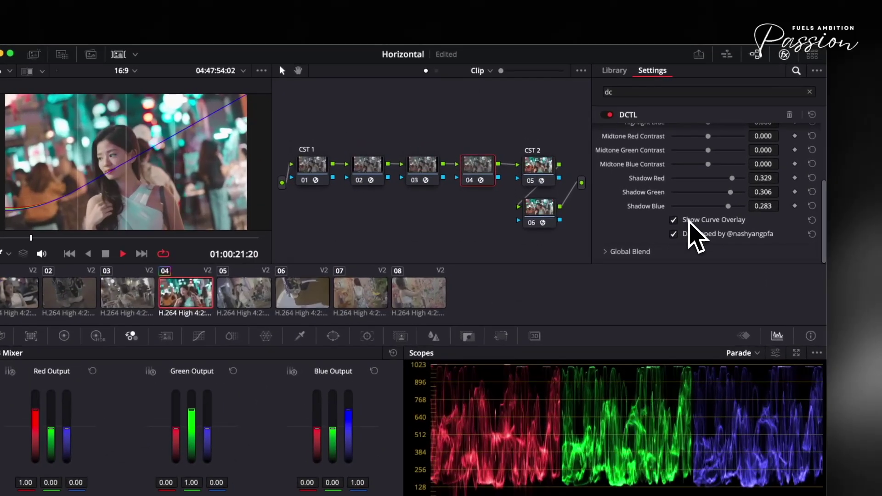
{"action": "left_click", "coordinate": [656, 193]}
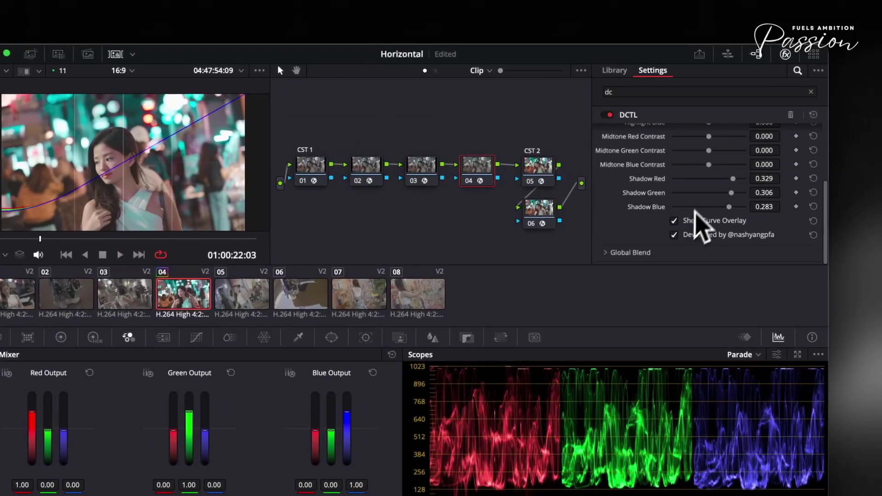
{"action": "scroll", "coordinate": [681, 160], "scroll_direction": "up", "scroll_amount": 5}
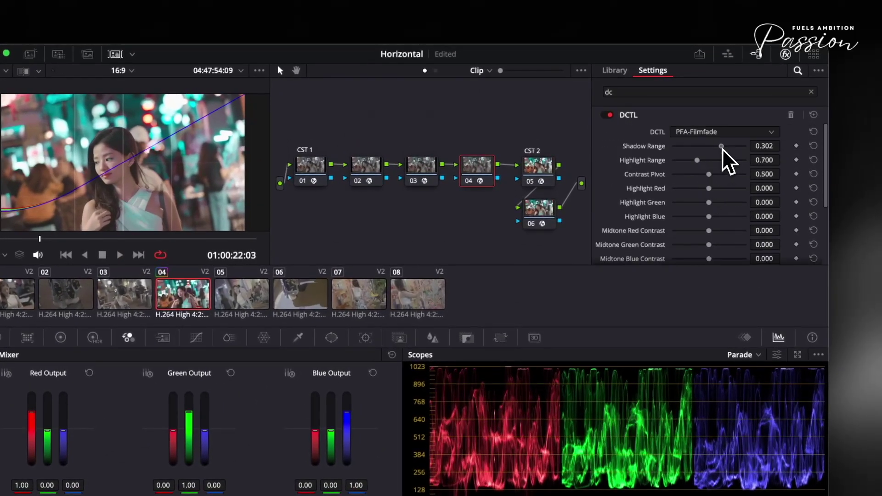
{"action": "left_click_drag", "start_coordinate": [722, 146], "coordinate": [722, 166]}
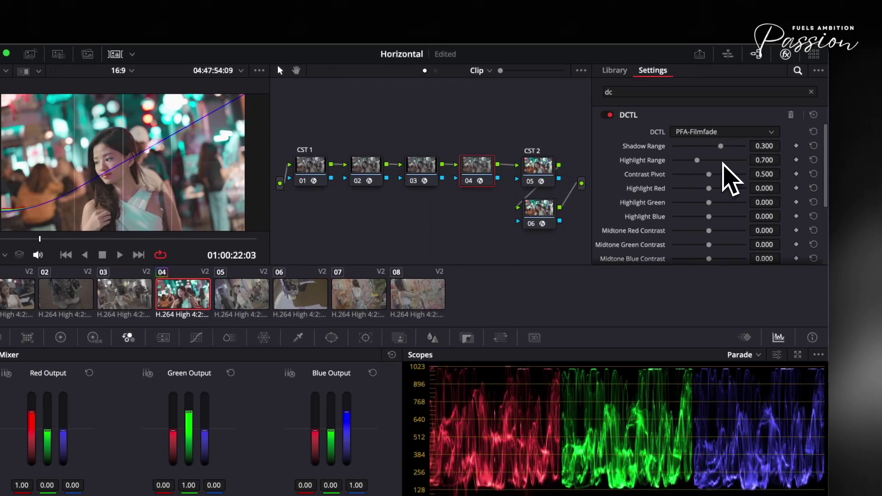
{"action": "left_click_drag", "start_coordinate": [721, 146], "coordinate": [730, 145]}
Step: Pull the Filmfade Midtone Red Contrast below zero, to about -0.159
{"action": "scroll", "coordinate": [733, 187], "scroll_direction": "down", "scroll_amount": 3}
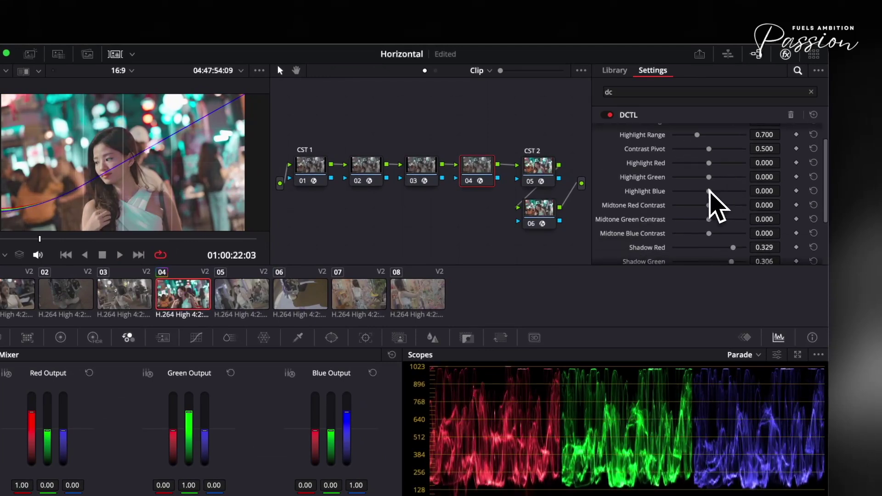
{"action": "mouse_move", "coordinate": [713, 210]}
{"action": "left_mouse_down"}
{"action": "mouse_move", "coordinate": [738, 213]}
{"action": "mouse_move", "coordinate": [699, 209]}
{"action": "mouse_move", "coordinate": [737, 222]}
{"action": "mouse_move", "coordinate": [698, 212]}
{"action": "left_mouse_up"}
{"action": "scroll", "coordinate": [698, 216], "scroll_direction": "down", "scroll_amount": 5}
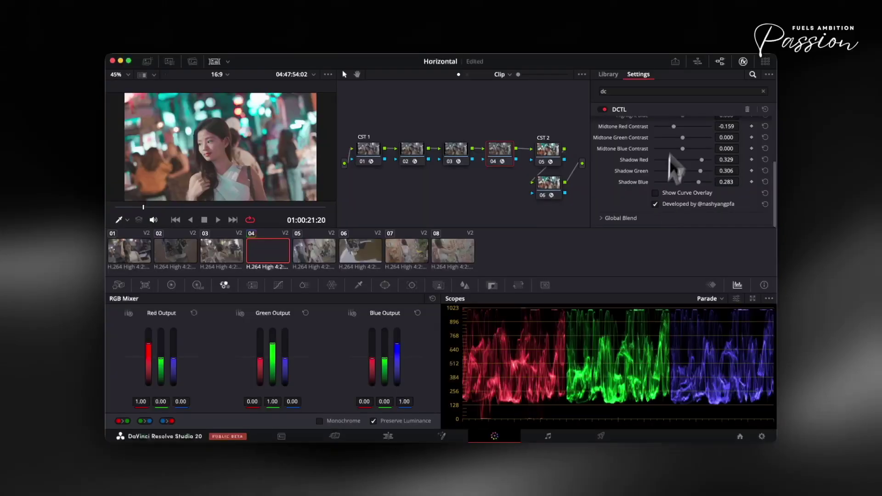
Step: Lower Shadow Range to about 0.29, re-enable node 04, and exit full-screen playback to the Color page
{"action": "scroll", "coordinate": [691, 166], "scroll_direction": "up", "scroll_amount": 4}
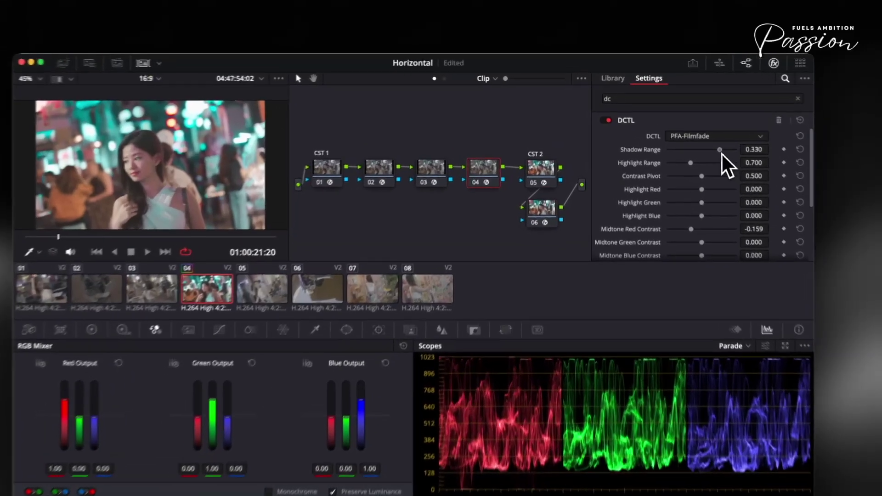
{"action": "left_click_drag", "start_coordinate": [721, 150], "coordinate": [732, 165]}
{"action": "key", "text": "ctrl+d"}
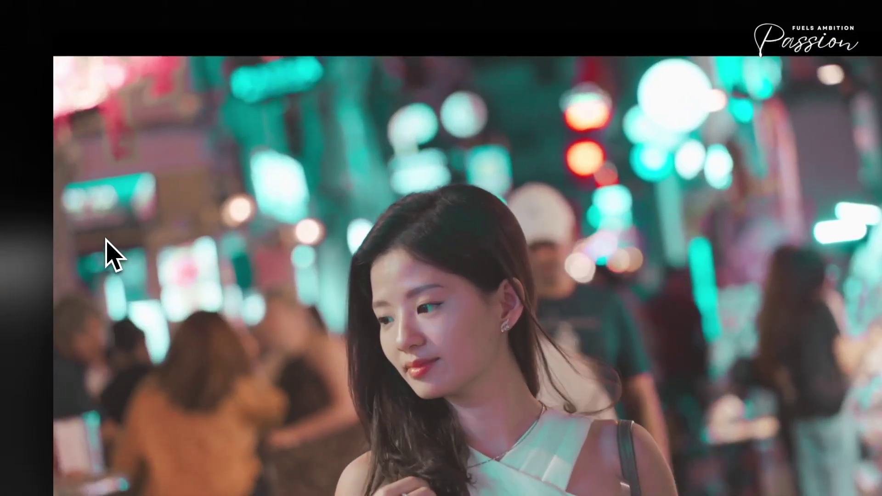
{"action": "key", "text": "p"}
{"action": "scroll", "coordinate": [802, 219], "scroll_direction": "down", "scroll_amount": 5}
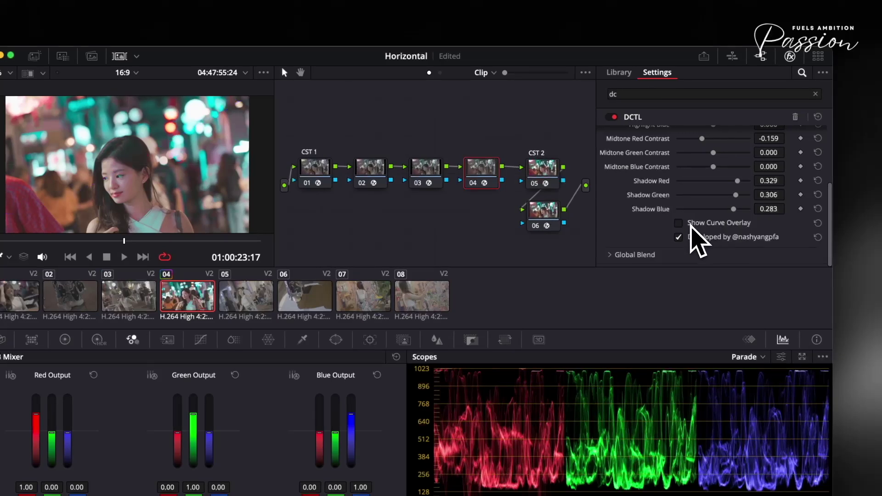
Step: Play the clip and ease Filmfade Midtone Green Contrast to about -0.128
{"action": "key", "text": "space"}
{"action": "key", "text": "space"}
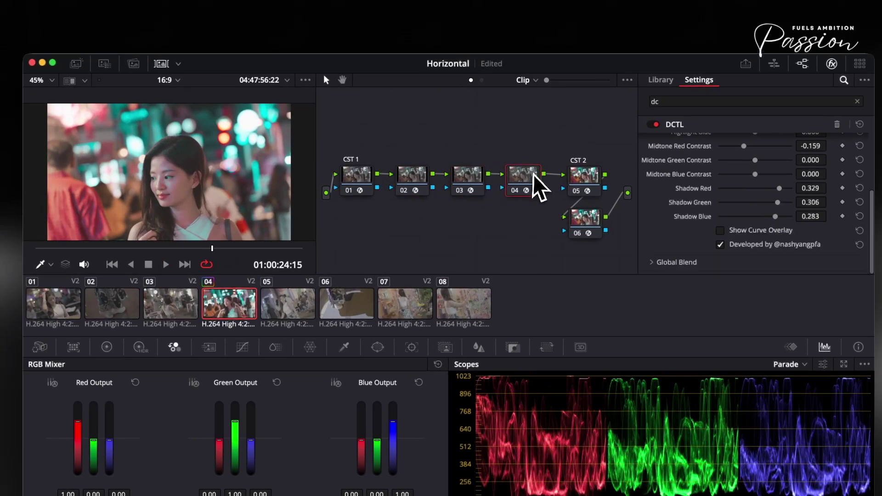
{"action": "scroll", "coordinate": [758, 188], "scroll_direction": "up", "scroll_amount": 4}
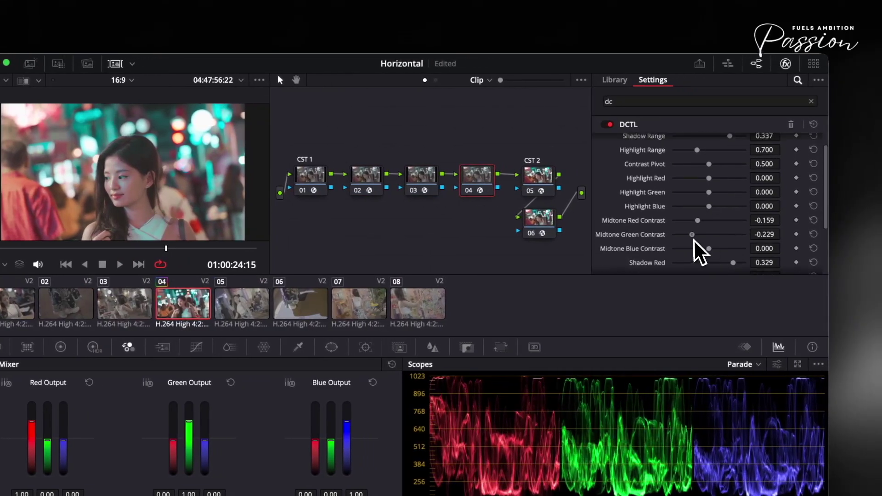
{"action": "left_click_drag", "start_coordinate": [694, 240], "coordinate": [698, 243]}
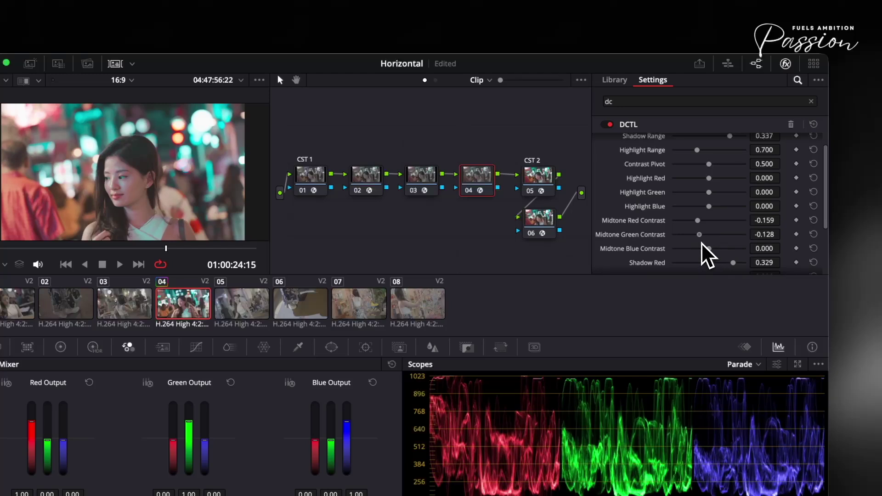